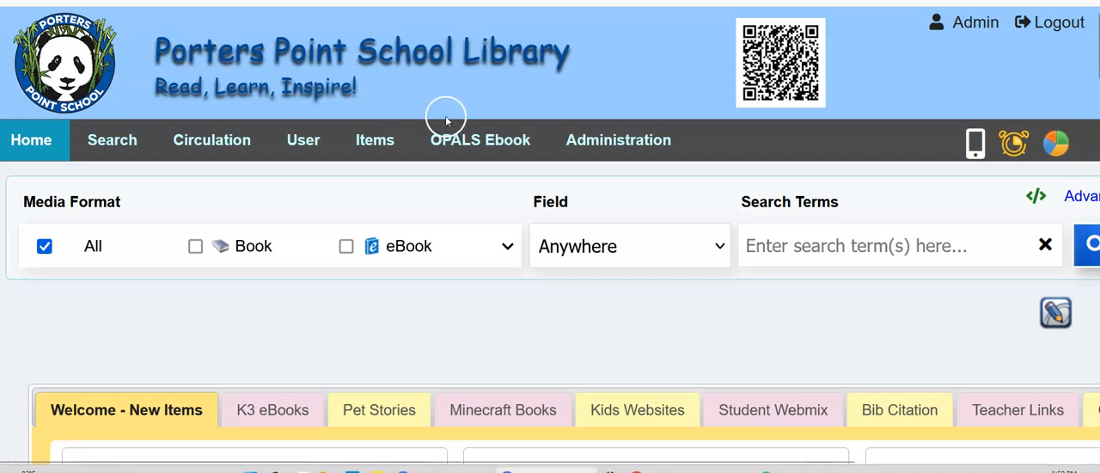
Step: Open the Item Types page from the library's administration preferences
{"action": "mouse_move", "coordinate": [590, 128]}
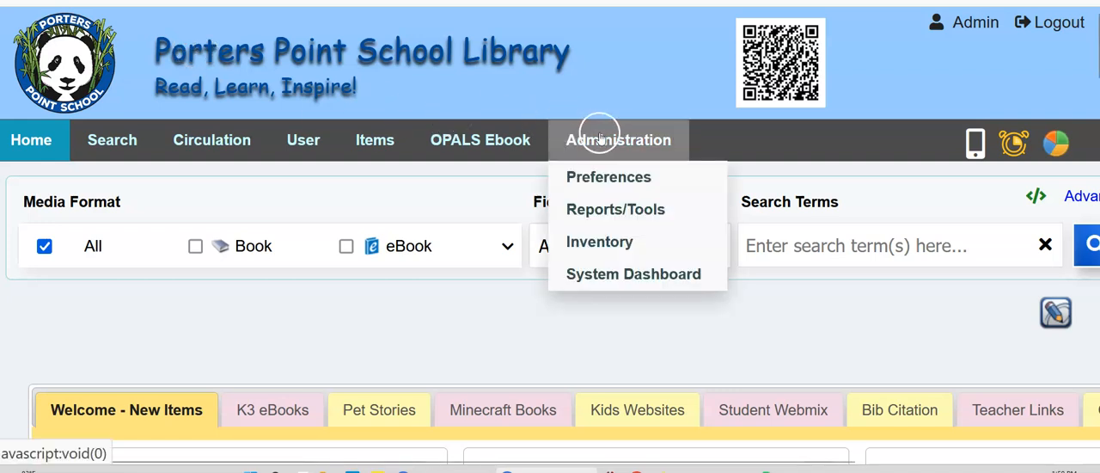
{"action": "left_click", "coordinate": [602, 178]}
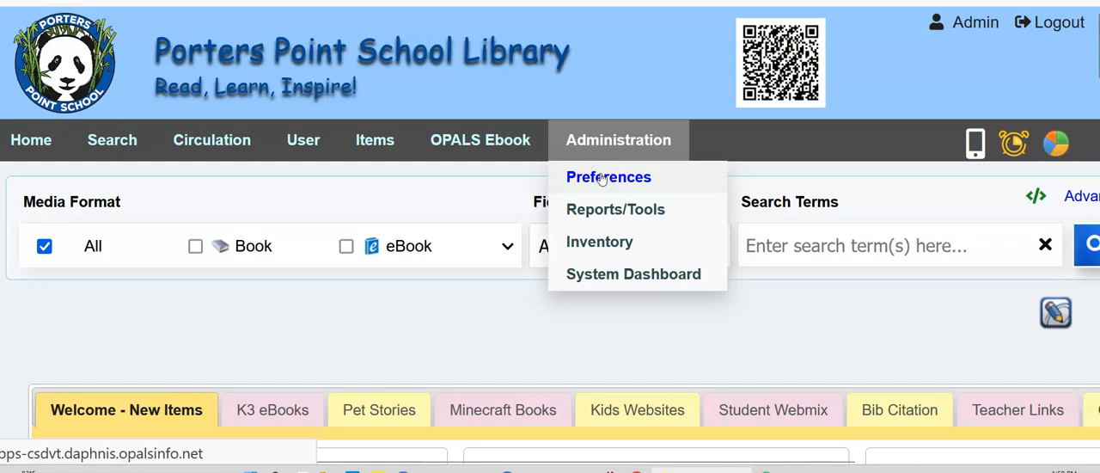
{"action": "scroll", "coordinate": [380, 248], "scroll_direction": "down", "scroll_amount": 2}
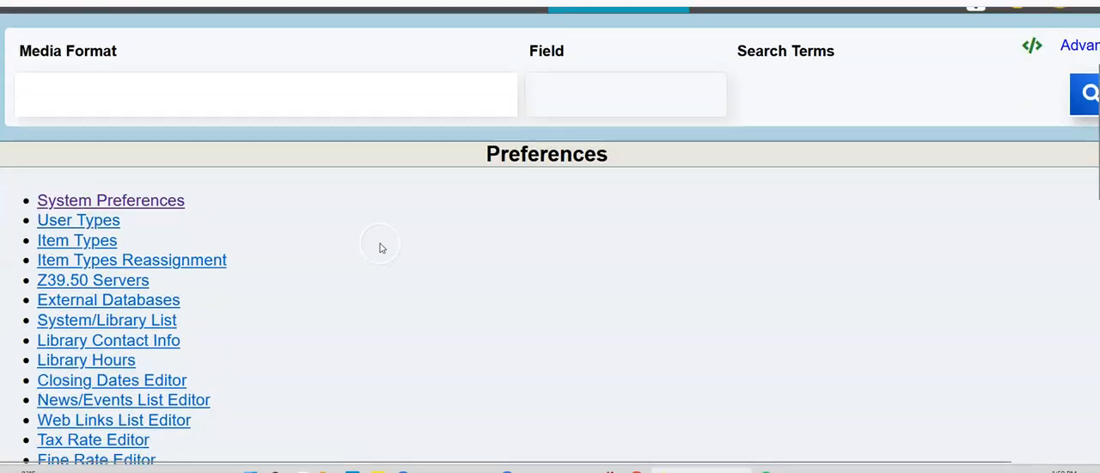
{"action": "left_click", "coordinate": [95, 241]}
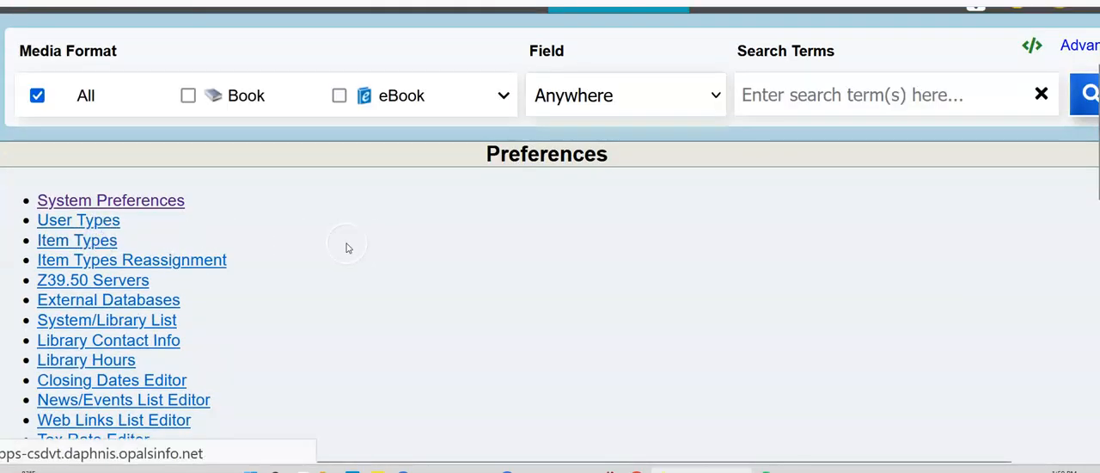
{"action": "scroll", "coordinate": [360, 242], "scroll_direction": "down", "scroll_amount": 2}
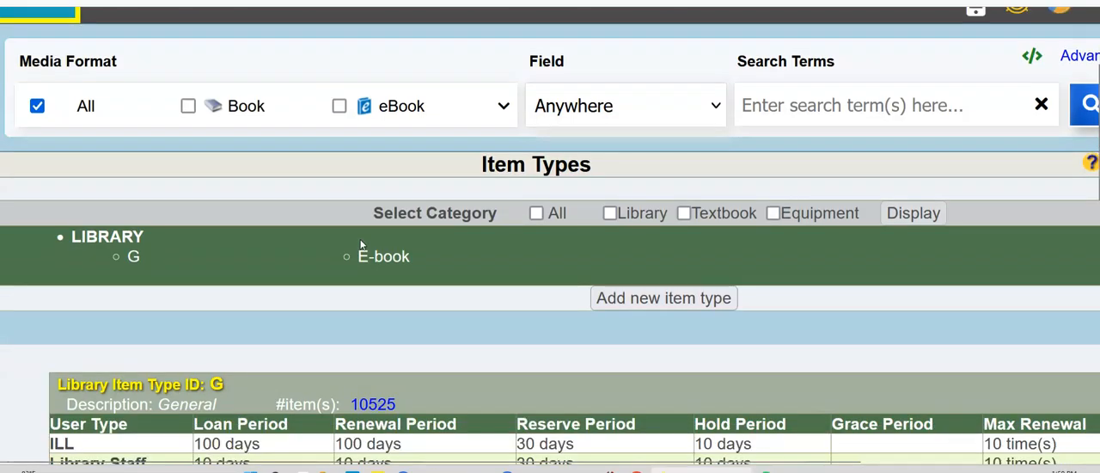
Step: Review the General item type's item count and the Student loan and renewal periods
{"action": "scroll", "coordinate": [361, 245], "scroll_direction": "down", "scroll_amount": 4}
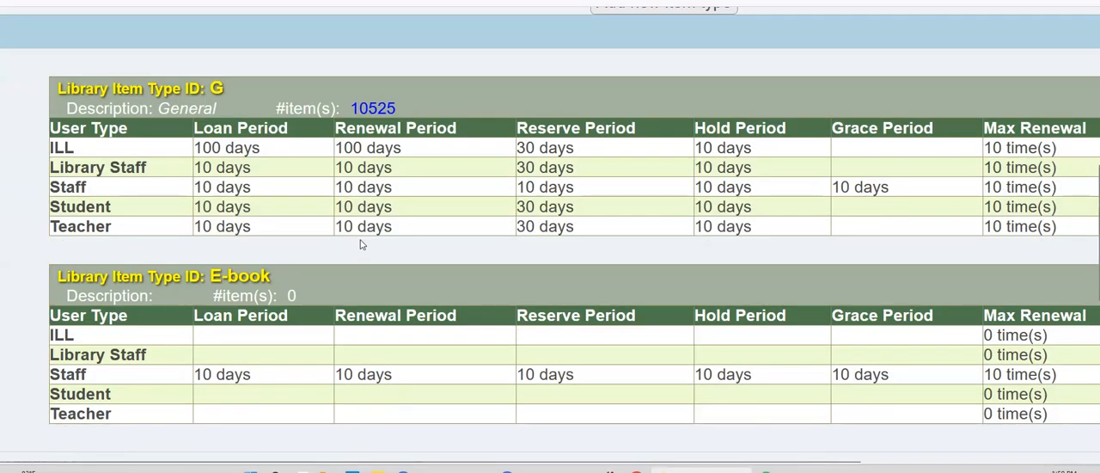
{"action": "key", "text": "ctrl+minus"}
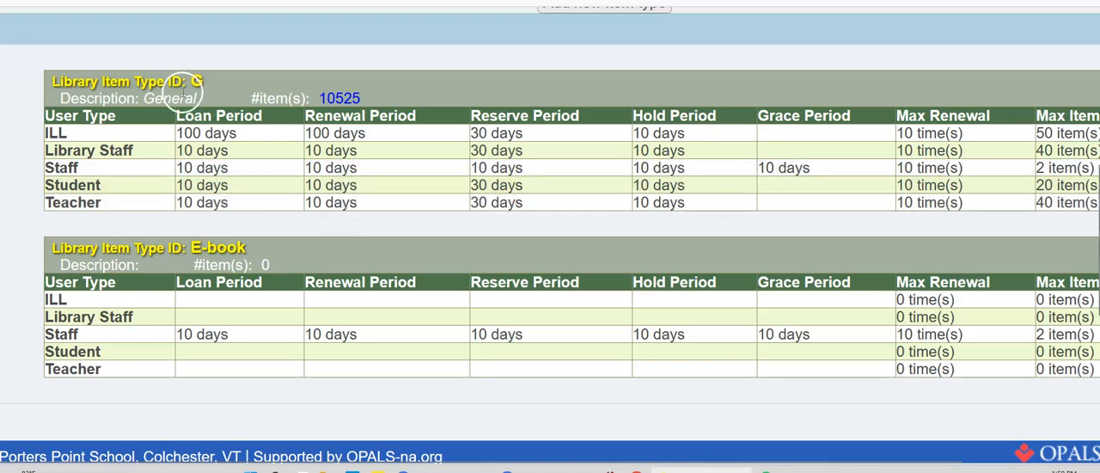
{"action": "double_click", "coordinate": [197, 81]}
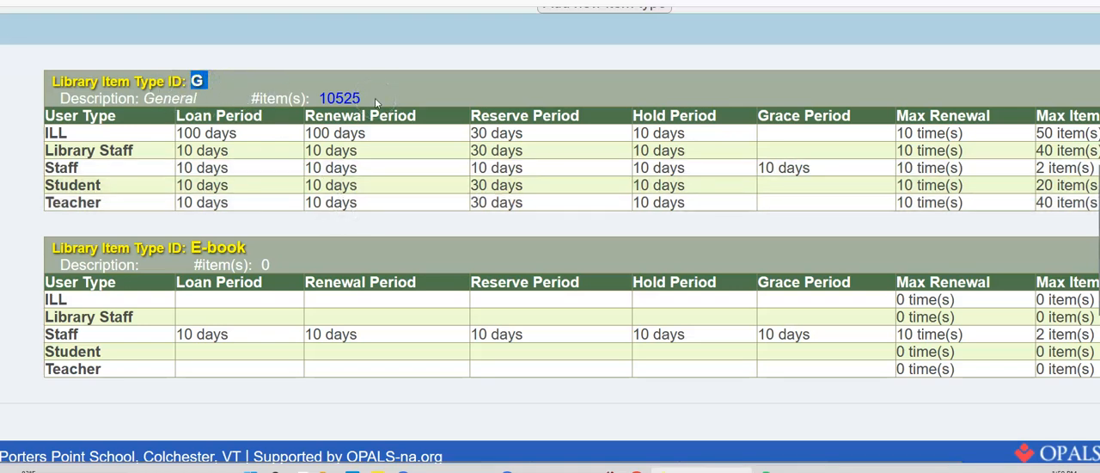
{"action": "left_click_drag", "start_coordinate": [375, 98], "coordinate": [310, 98]}
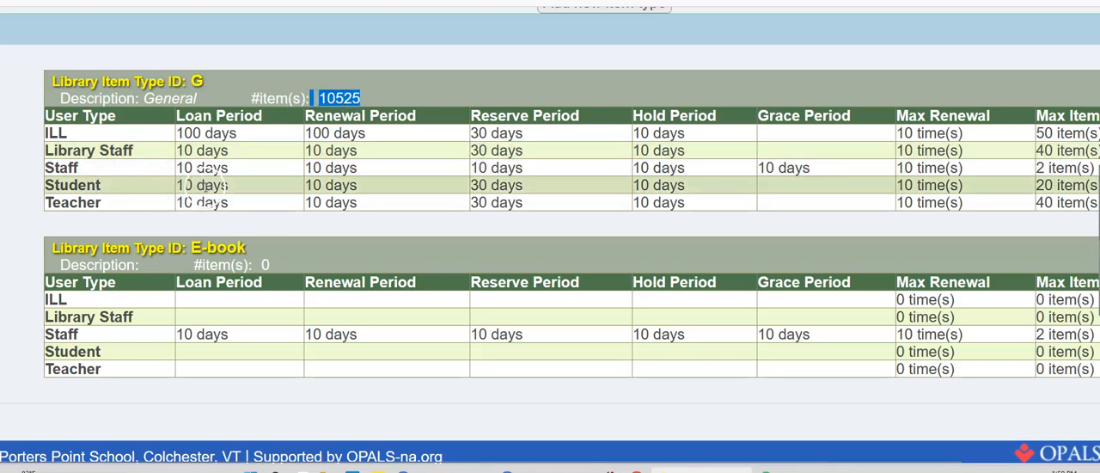
{"action": "left_click_drag", "start_coordinate": [233, 190], "coordinate": [172, 185]}
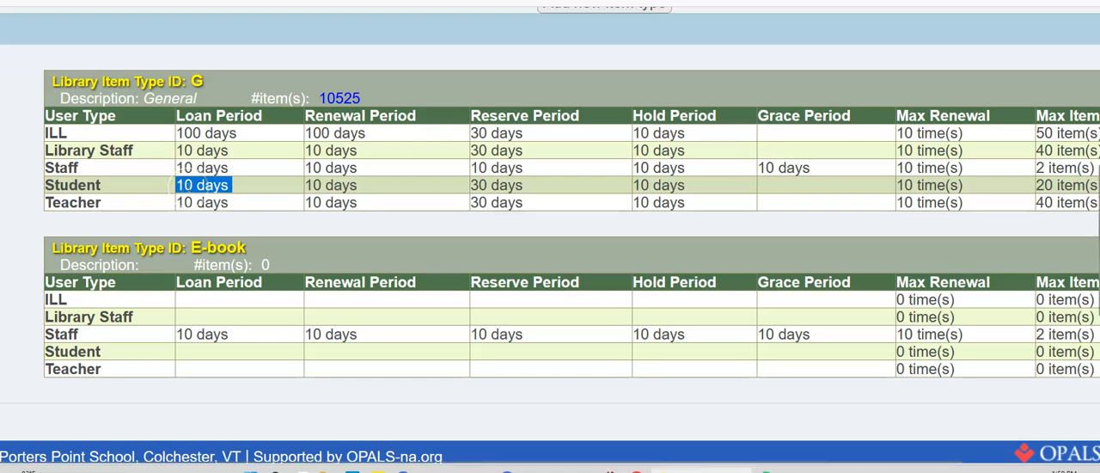
{"action": "left_click_drag", "start_coordinate": [359, 185], "coordinate": [302, 187]}
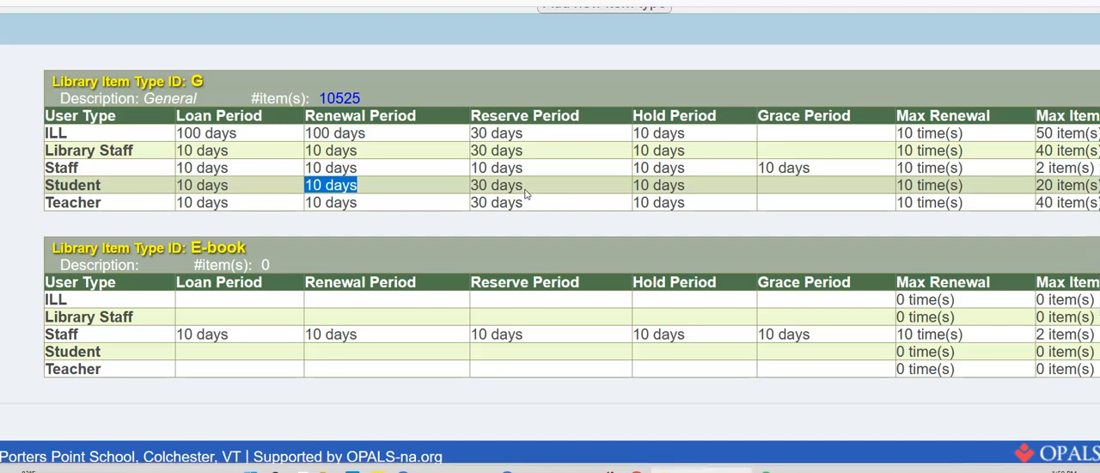
Step: Open the General item type (ID G) for editing
{"action": "key", "text": "ctrl+minus"}
{"action": "key", "text": "ctrl+minus"}
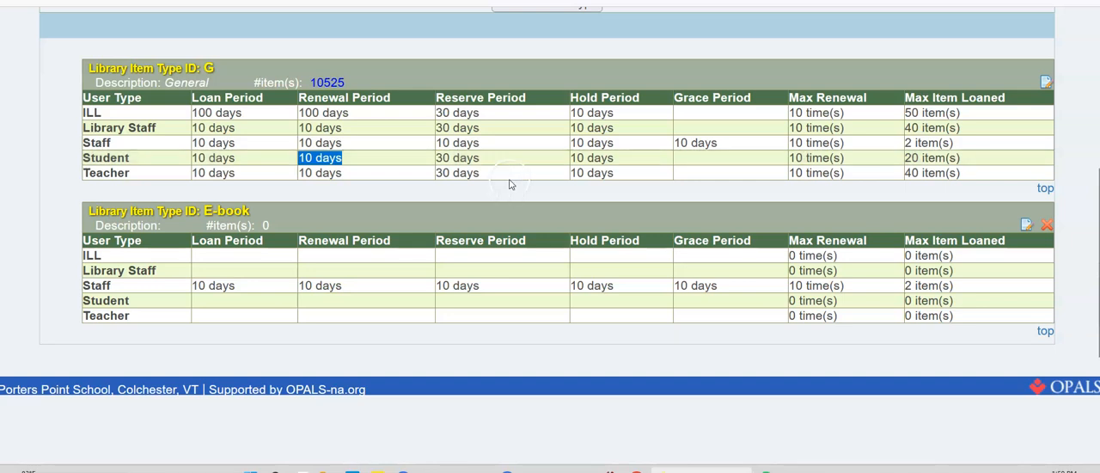
{"action": "left_click", "coordinate": [1046, 82]}
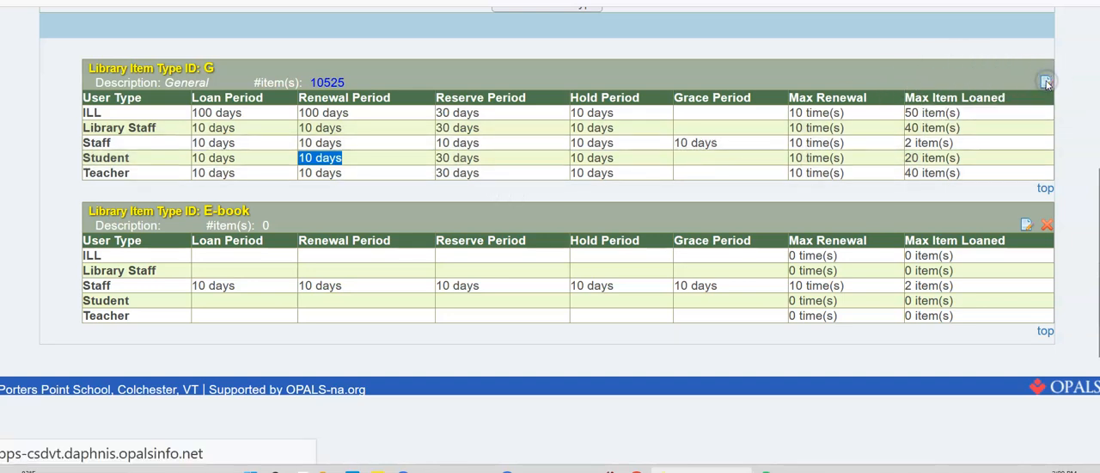
{"action": "scroll", "coordinate": [515, 240], "scroll_direction": "down", "scroll_amount": 2}
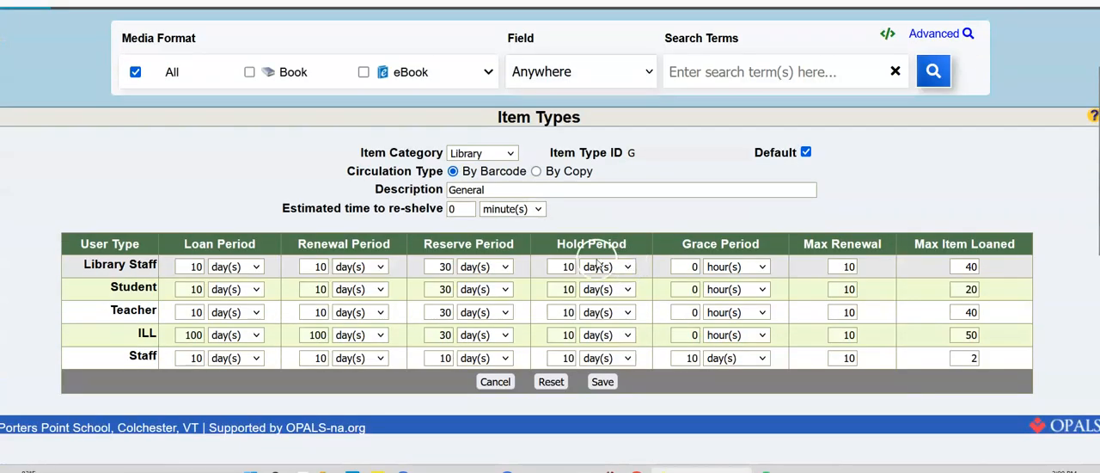
Step: Set the reserve period to 90 days for Library Staff, Student, Teacher, ILL and Staff
{"action": "double_click", "coordinate": [445, 266]}
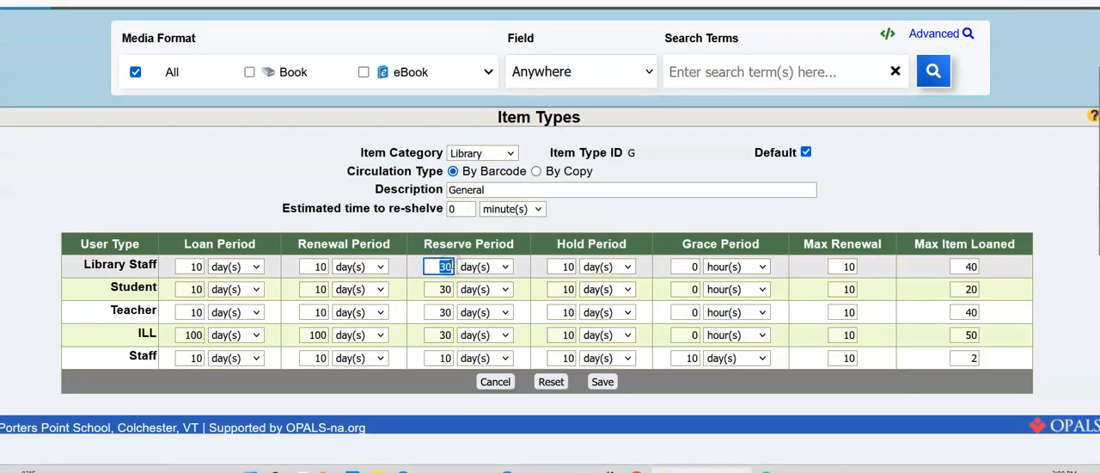
{"action": "double_click", "coordinate": [443, 289]}
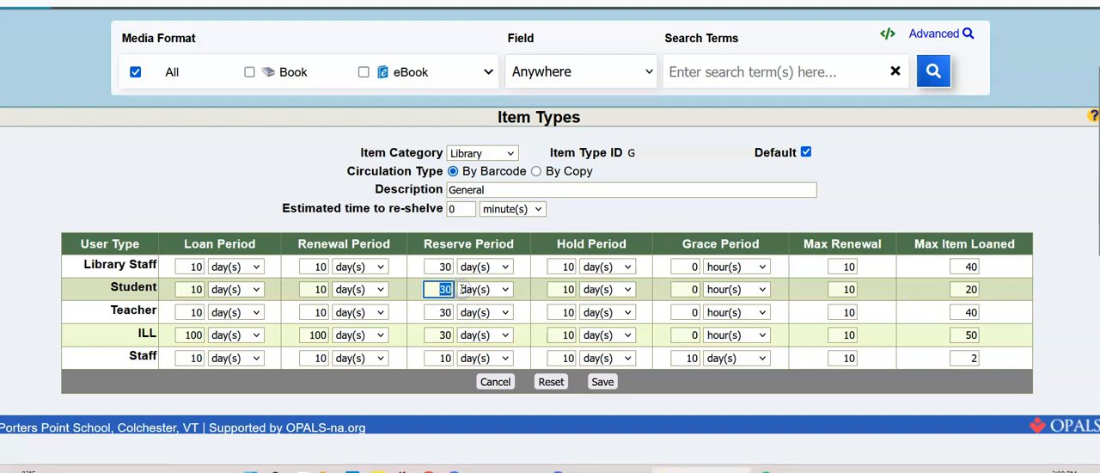
{"action": "double_click", "coordinate": [438, 266]}
{"action": "type", "text": "90"}
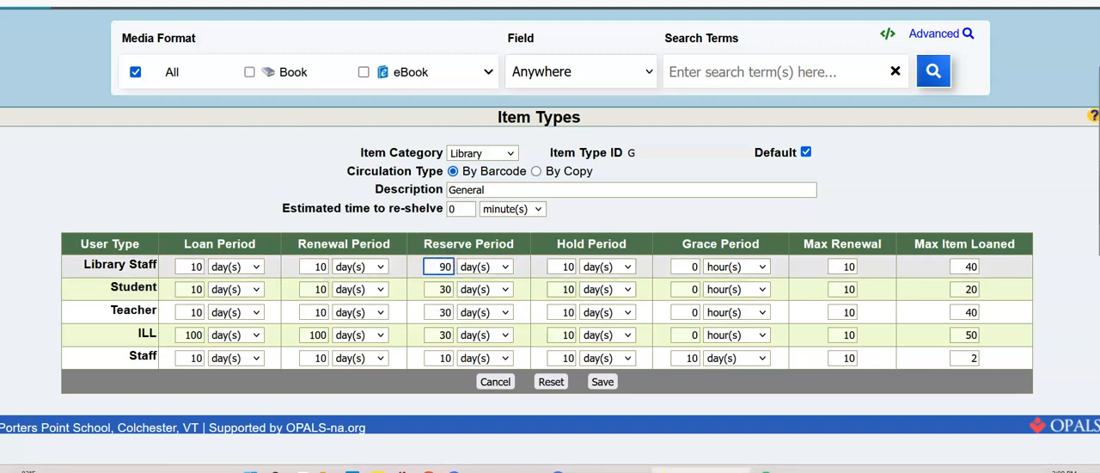
{"action": "double_click", "coordinate": [446, 289]}
{"action": "type", "text": "90"}
{"action": "double_click", "coordinate": [458, 314]}
{"action": "type", "text": "90"}
{"action": "double_click", "coordinate": [457, 337]}
{"action": "type", "text": "90"}
{"action": "double_click", "coordinate": [442, 358]}
{"action": "type", "text": "90"}
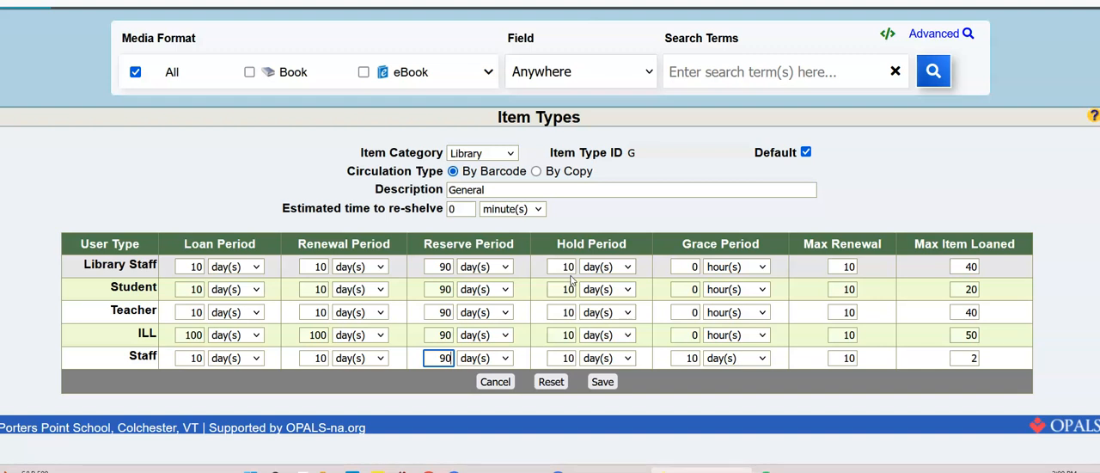
Step: Set the Staff user type's grace period to 0 days
{"action": "double_click", "coordinate": [567, 358]}
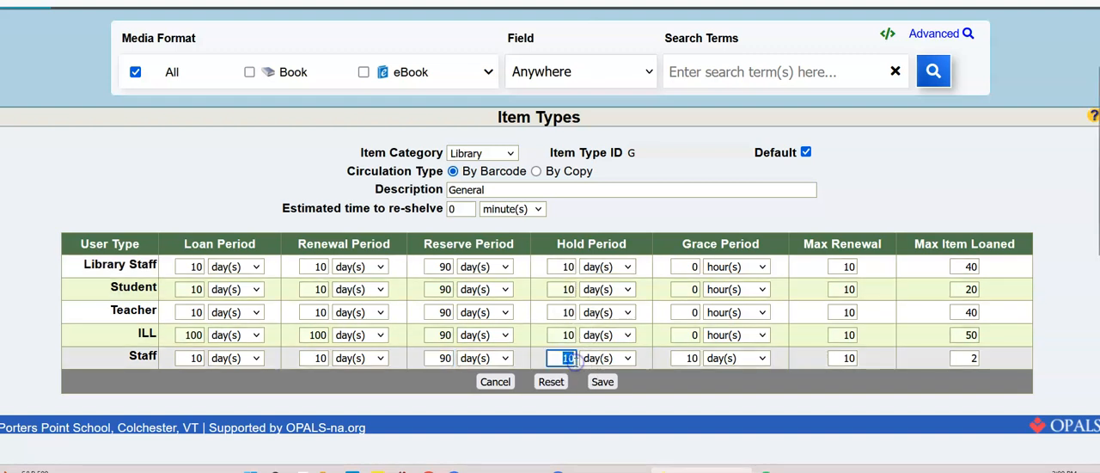
{"action": "double_click", "coordinate": [697, 357]}
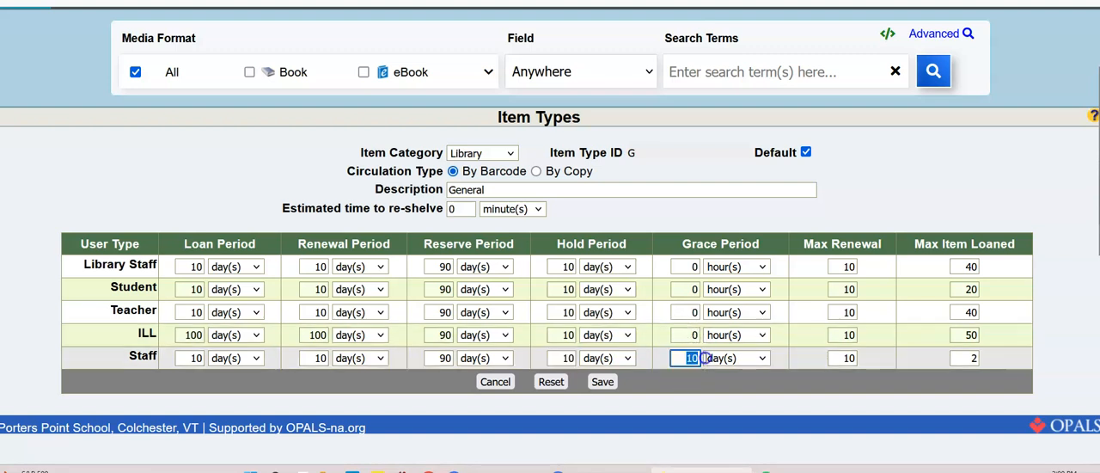
{"action": "type", "text": "0"}
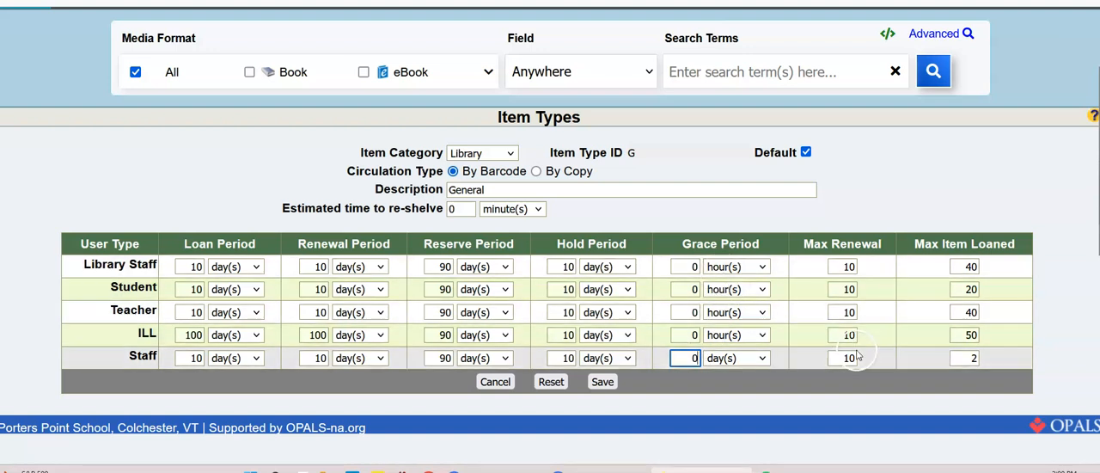
Step: Set the maximum number of renewals for the Student user type to 2
{"action": "left_click_drag", "start_coordinate": [804, 244], "coordinate": [887, 248]}
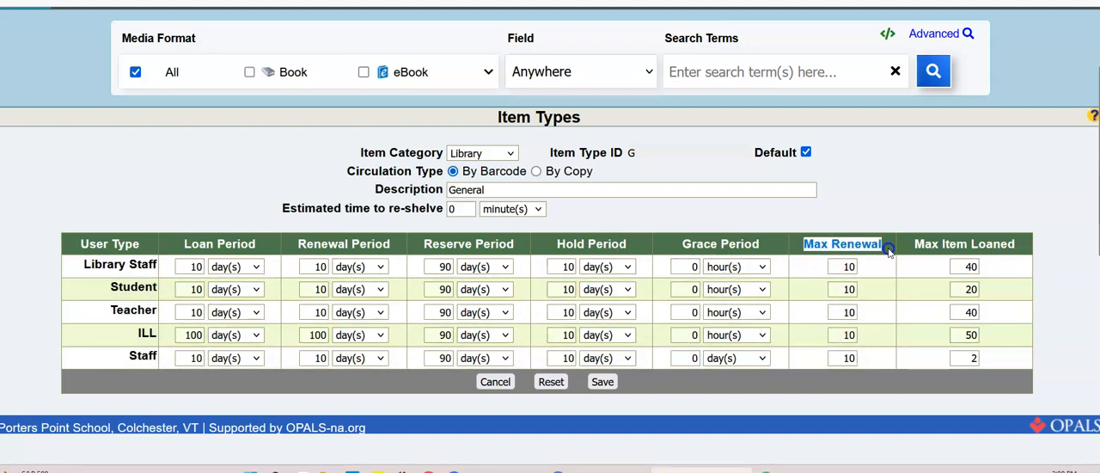
{"action": "double_click", "coordinate": [852, 289]}
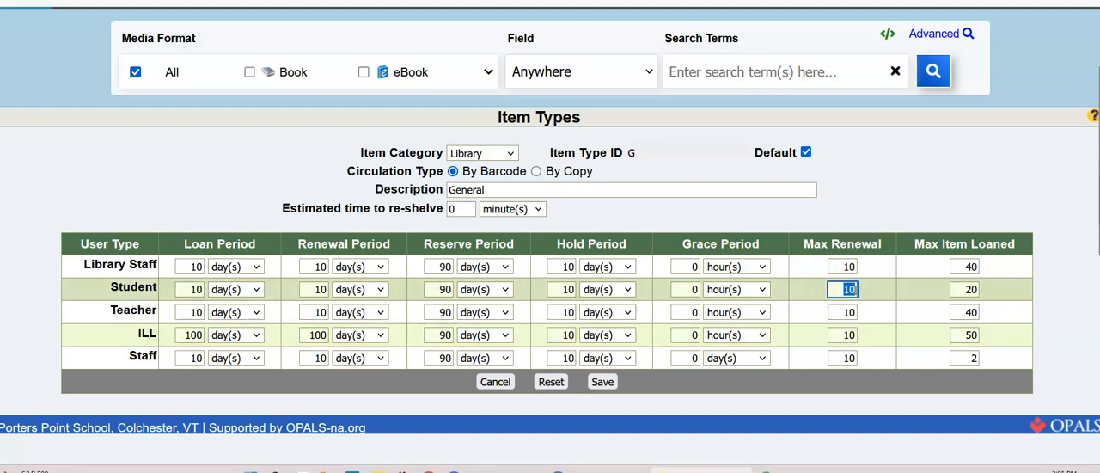
{"action": "type", "text": "2"}
{"action": "double_click", "coordinate": [850, 311]}
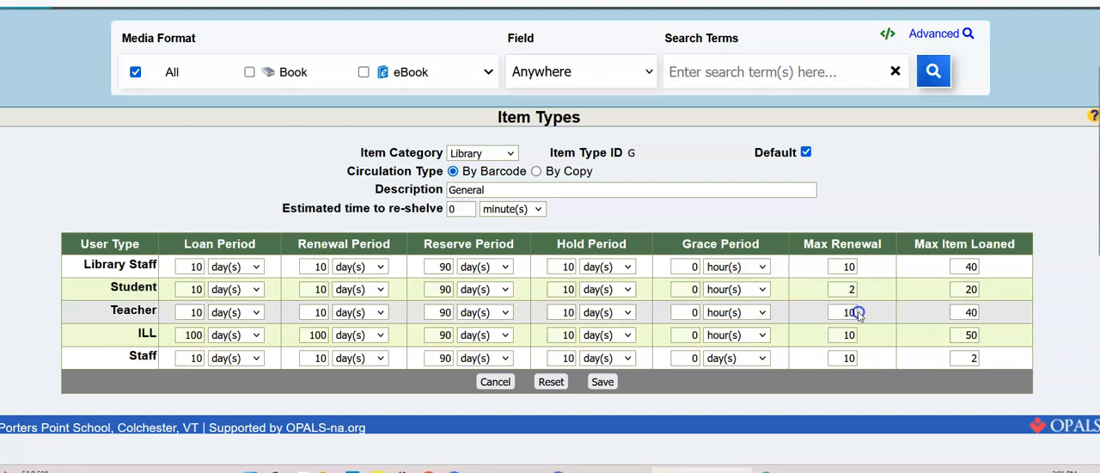
{"action": "left_click", "coordinate": [905, 300]}
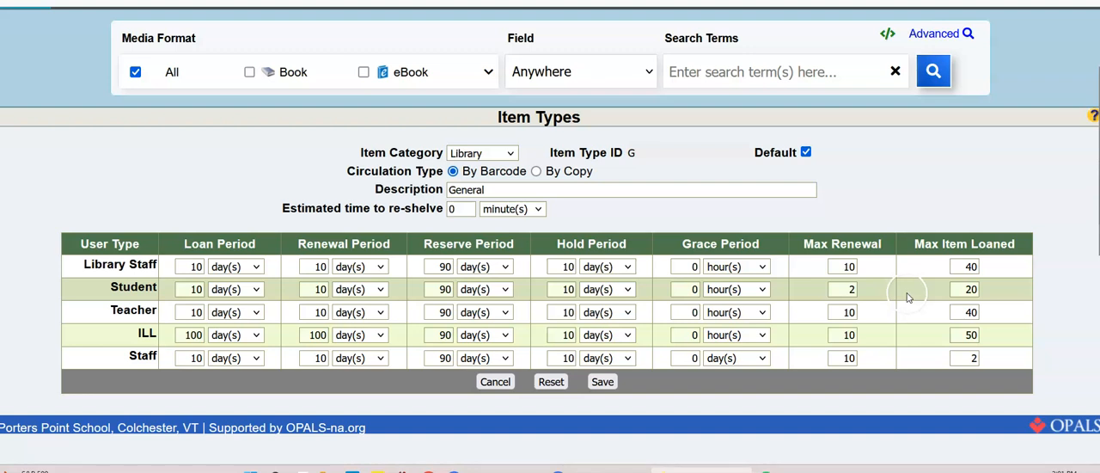
Step: Check the maximum number of items loaned for each user type
{"action": "double_click", "coordinate": [972, 290]}
{"action": "left_click", "coordinate": [997, 292]}
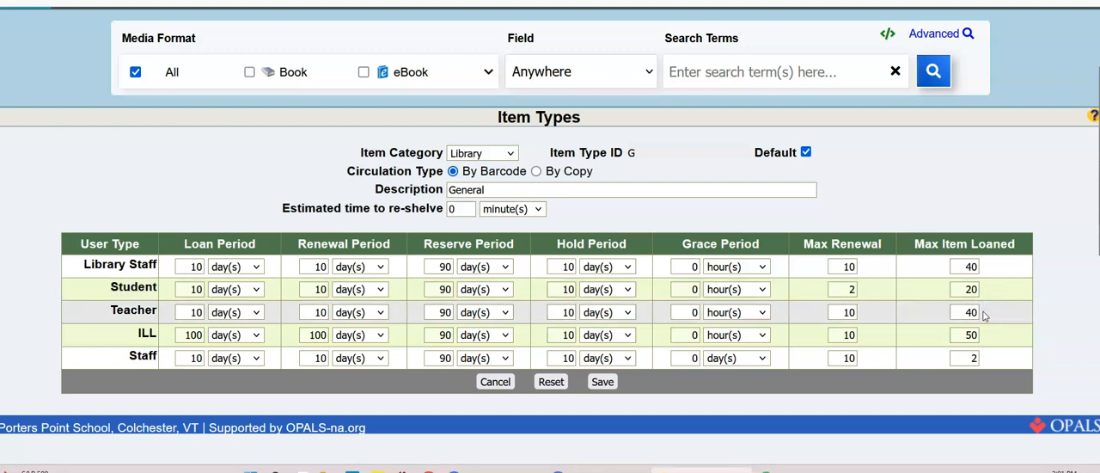
{"action": "left_click", "coordinate": [972, 314]}
{"action": "left_click_drag", "start_coordinate": [949, 313], "coordinate": [983, 314]}
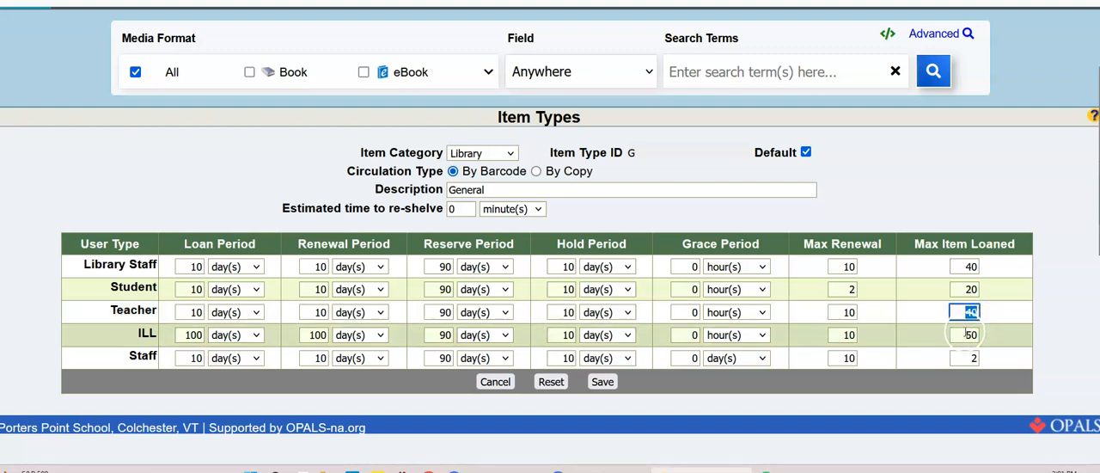
{"action": "left_click_drag", "start_coordinate": [961, 335], "coordinate": [973, 336]}
{"action": "left_click", "coordinate": [977, 335]}
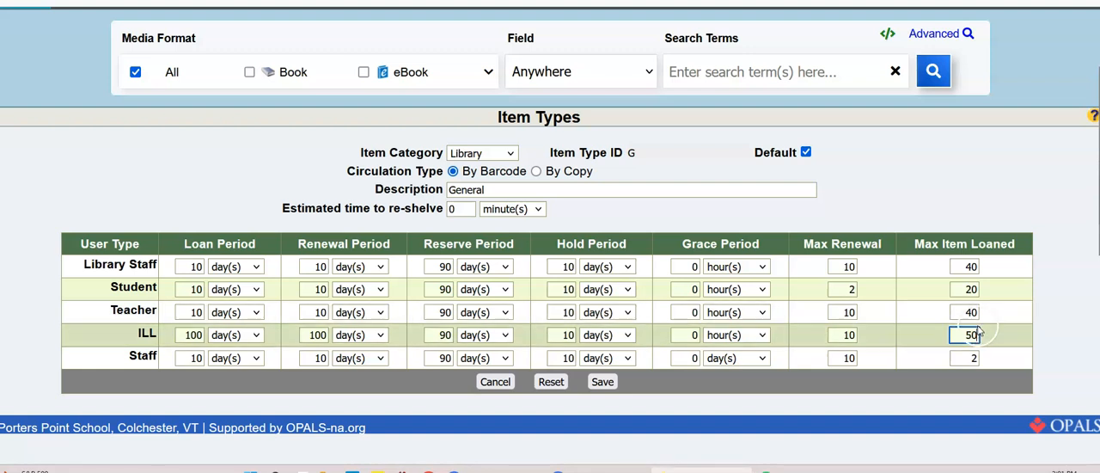
{"action": "left_click", "coordinate": [976, 357]}
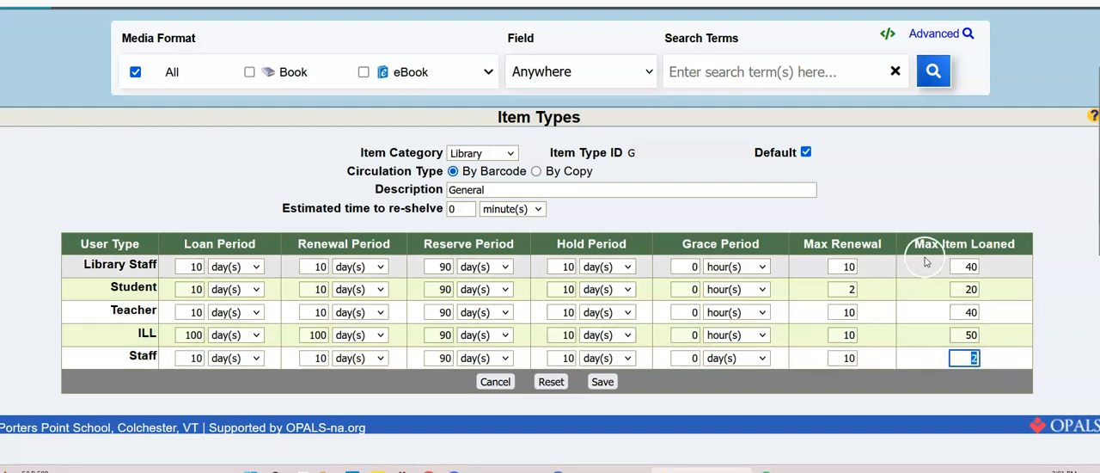
{"action": "left_click", "coordinate": [969, 267]}
{"action": "left_click", "coordinate": [1008, 265]}
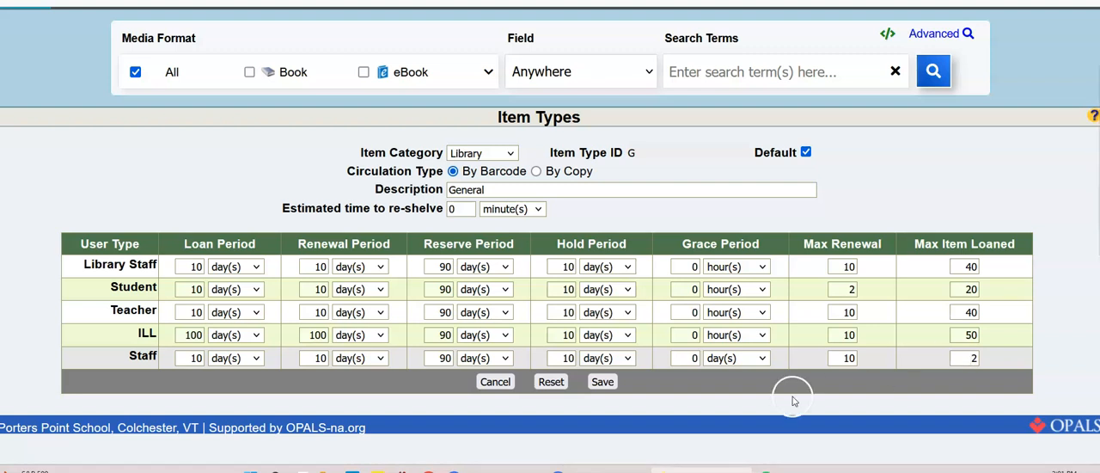
Step: Save the edited General item type and acknowledge the confirmation
{"action": "left_click", "coordinate": [603, 383]}
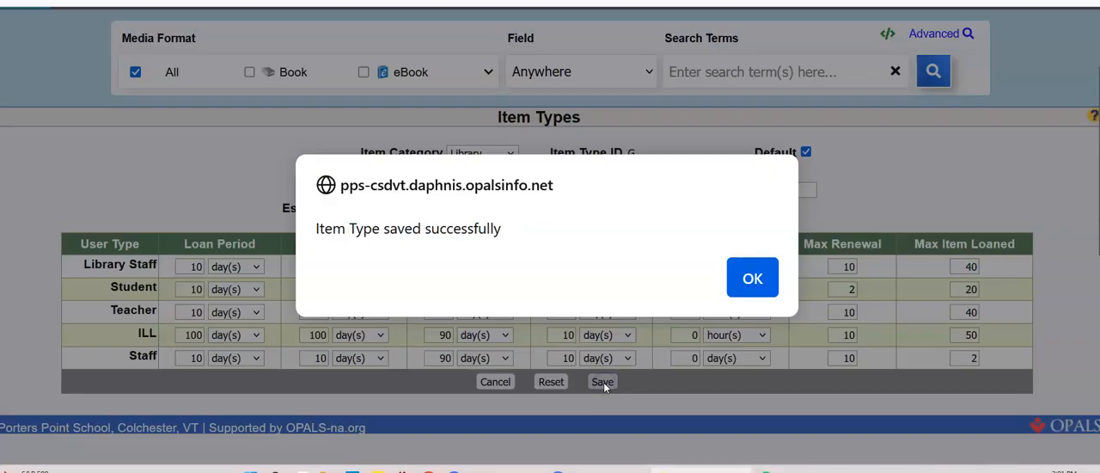
{"action": "left_click", "coordinate": [753, 279]}
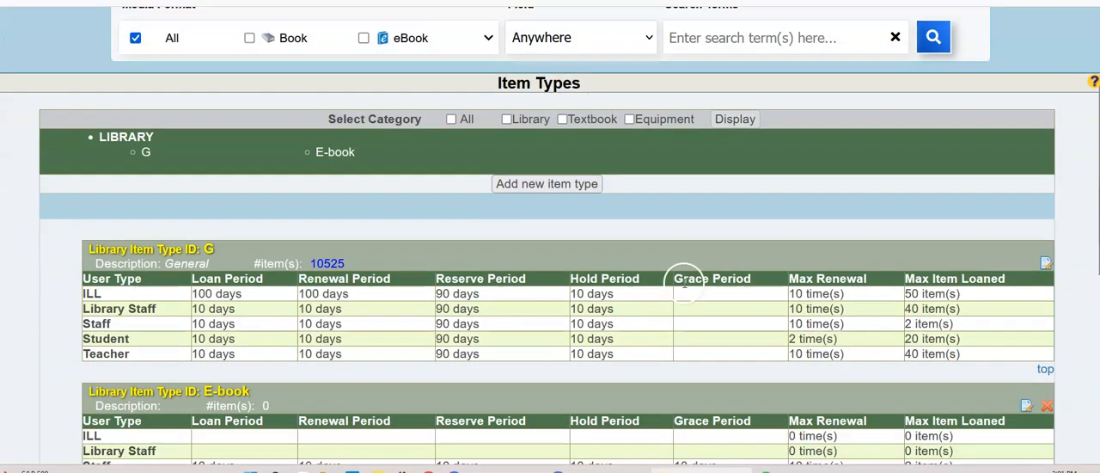
Step: Review the General item type's saved periods, renewal limits and loan limits for the Student and Teacher user types
{"action": "scroll", "coordinate": [685, 287], "scroll_direction": "down", "scroll_amount": 2}
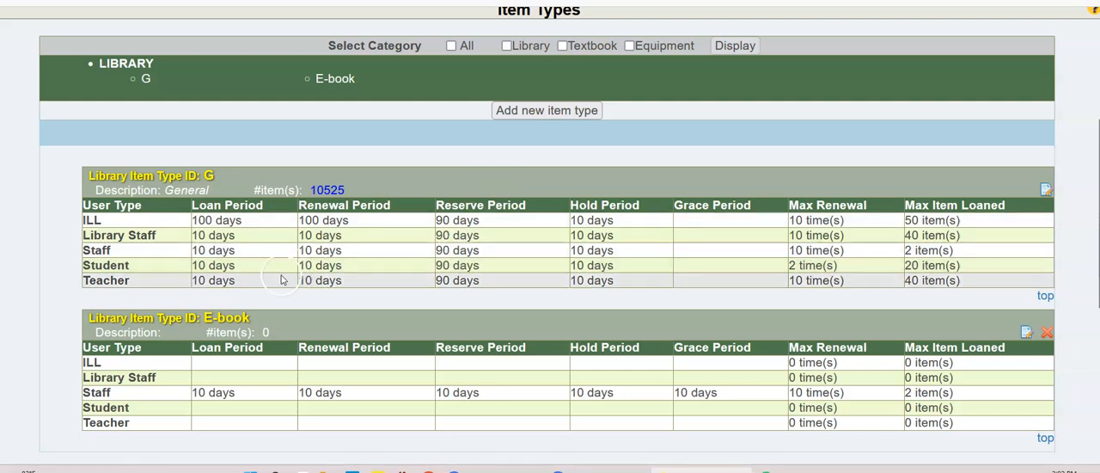
{"action": "left_click_drag", "start_coordinate": [84, 263], "coordinate": [154, 268]}
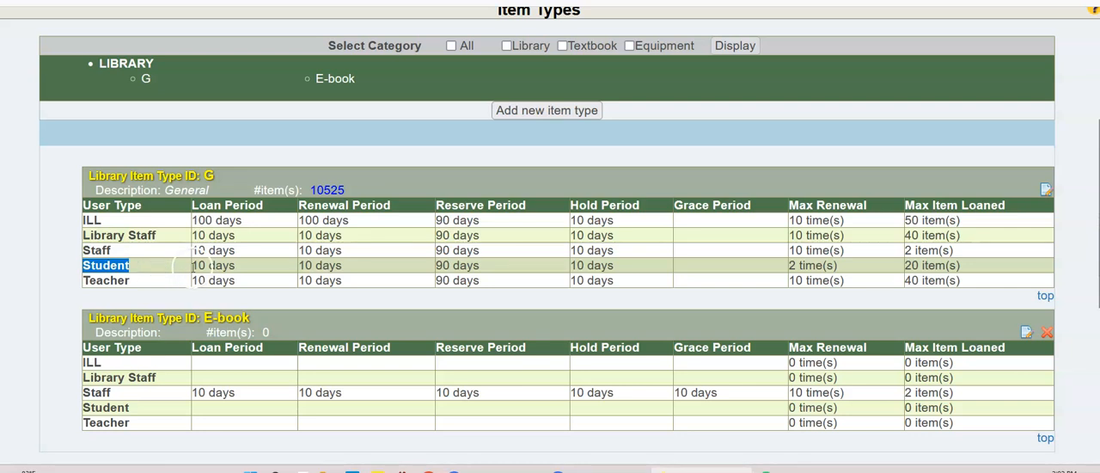
{"action": "left_click_drag", "start_coordinate": [181, 265], "coordinate": [350, 268]}
{"action": "left_click", "coordinate": [300, 267]}
{"action": "left_click_drag", "start_coordinate": [483, 268], "coordinate": [432, 267]}
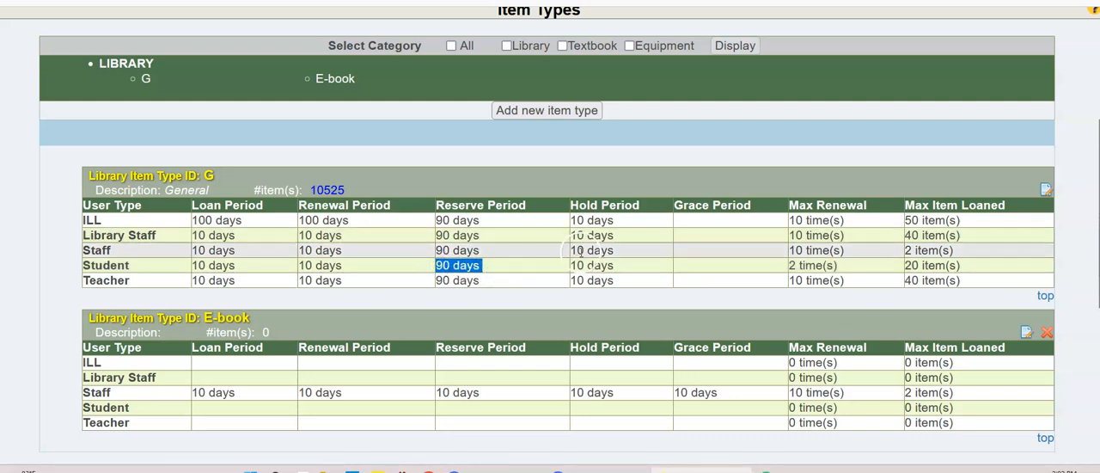
{"action": "left_click_drag", "start_coordinate": [616, 268], "coordinate": [566, 268]}
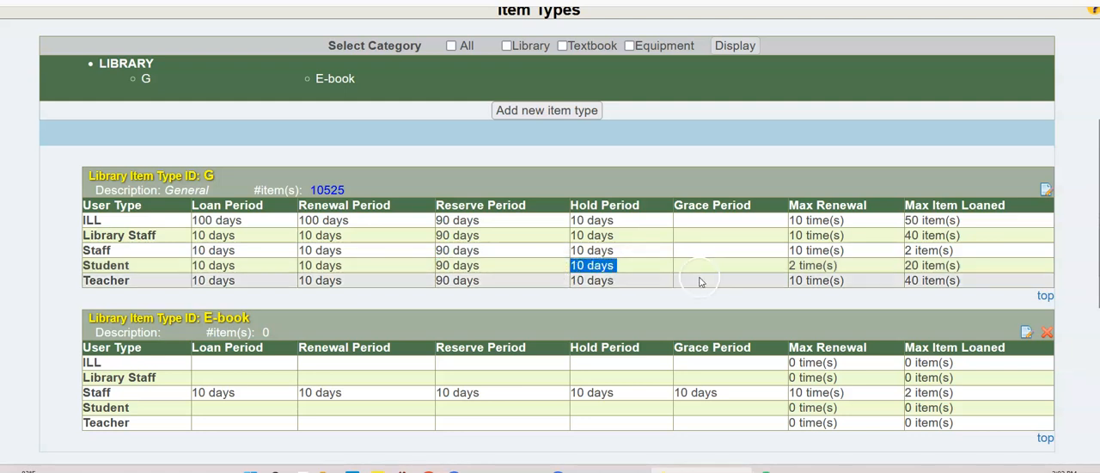
{"action": "left_click_drag", "start_coordinate": [855, 265], "coordinate": [780, 265]}
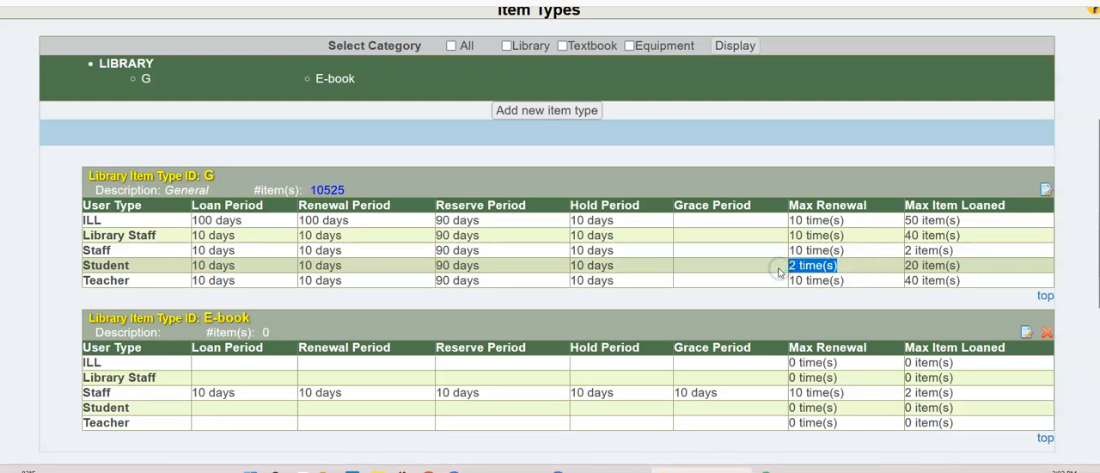
{"action": "left_click_drag", "start_coordinate": [873, 284], "coordinate": [773, 281]}
{"action": "left_click_drag", "start_coordinate": [959, 266], "coordinate": [891, 269]}
{"action": "left_click_drag", "start_coordinate": [979, 282], "coordinate": [872, 282]}
{"action": "scroll", "coordinate": [869, 280], "scroll_direction": "down", "scroll_amount": 2}
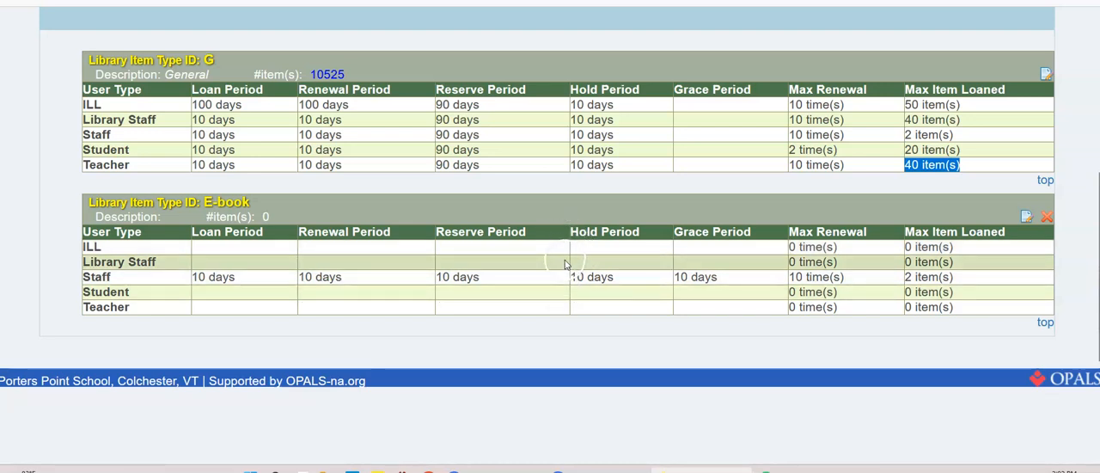
{"action": "scroll", "coordinate": [560, 269], "scroll_direction": "up", "scroll_amount": 2}
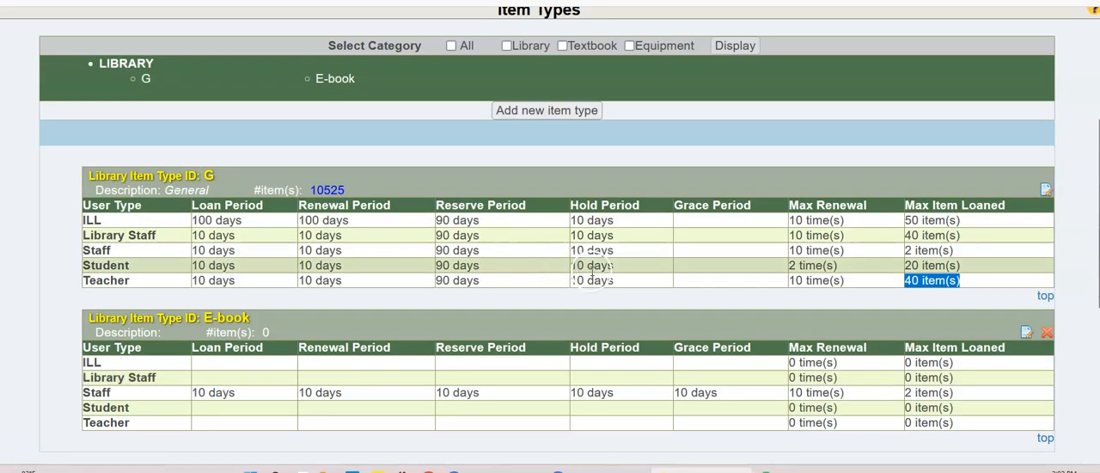
Step: Open the System Preferences page from the library's administration preferences
{"action": "scroll", "coordinate": [634, 159], "scroll_direction": "up", "scroll_amount": 2}
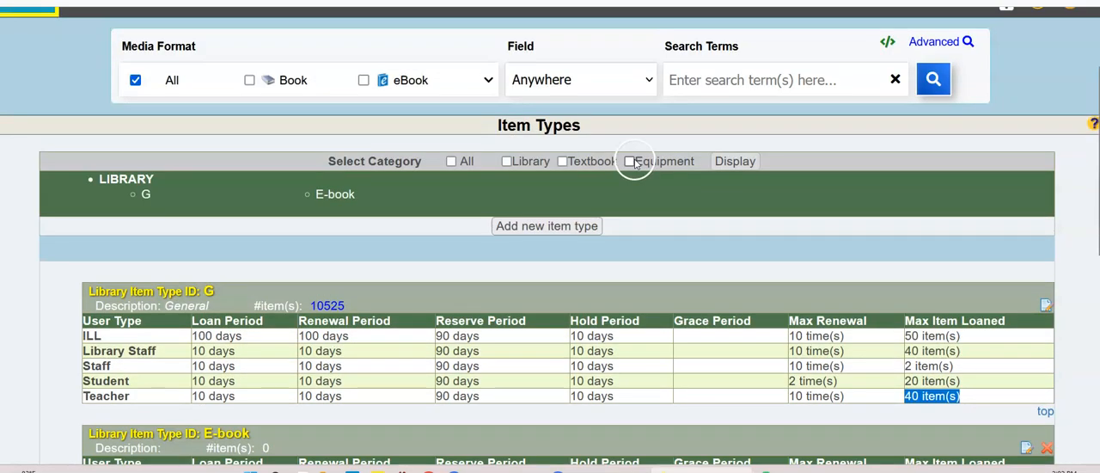
{"action": "scroll", "coordinate": [634, 164], "scroll_direction": "up", "scroll_amount": 2}
{"action": "mouse_move", "coordinate": [462, 108]}
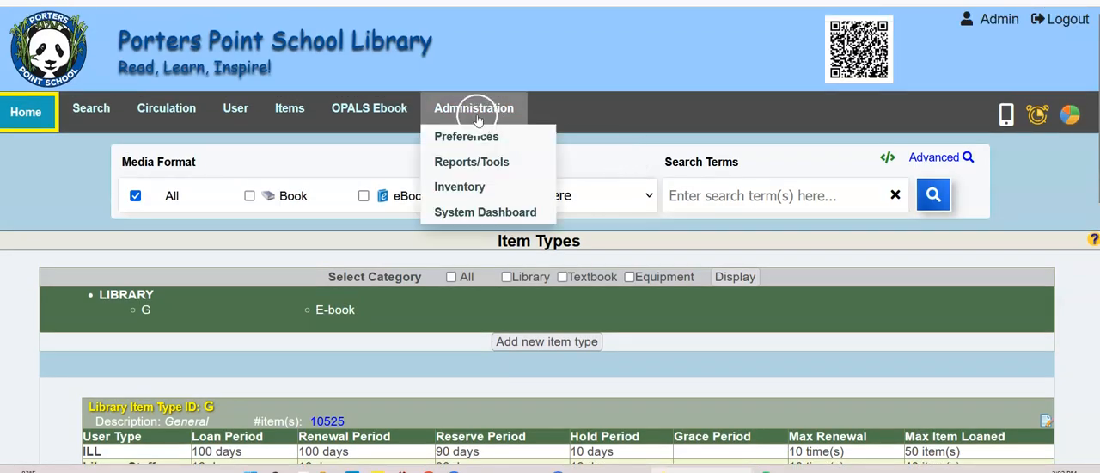
{"action": "left_click", "coordinate": [468, 136]}
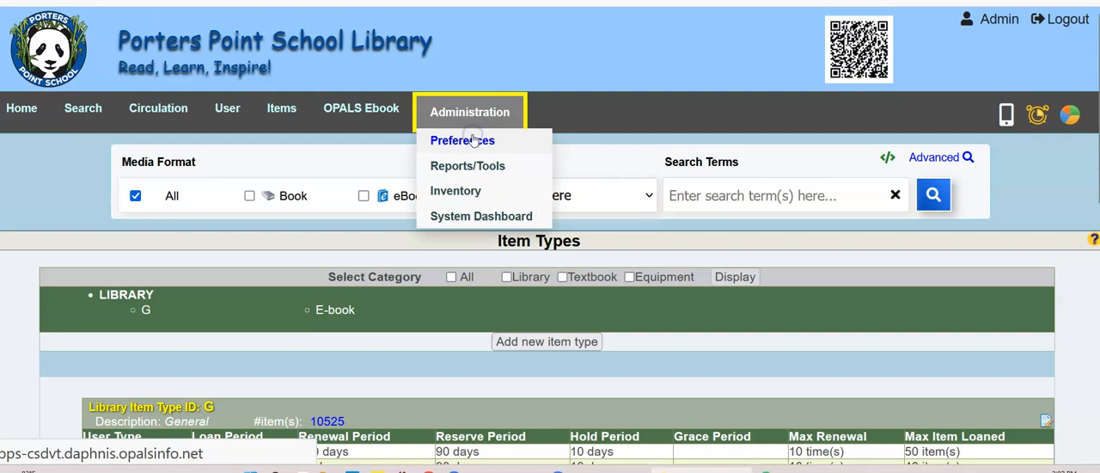
{"action": "scroll", "coordinate": [467, 157], "scroll_direction": "down", "scroll_amount": 2}
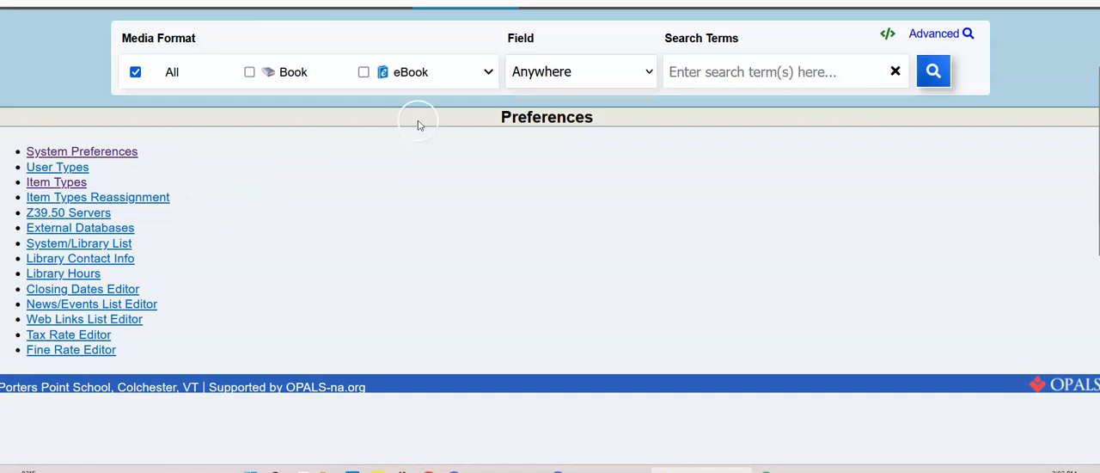
{"action": "scroll", "coordinate": [444, 123], "scroll_direction": "up", "scroll_amount": 2}
{"action": "mouse_move", "coordinate": [458, 106]}
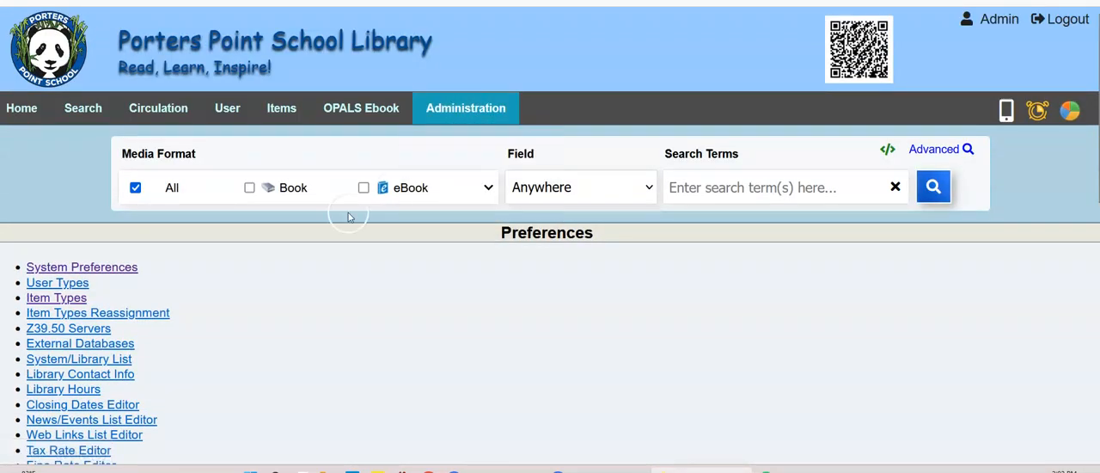
{"action": "left_click", "coordinate": [102, 268]}
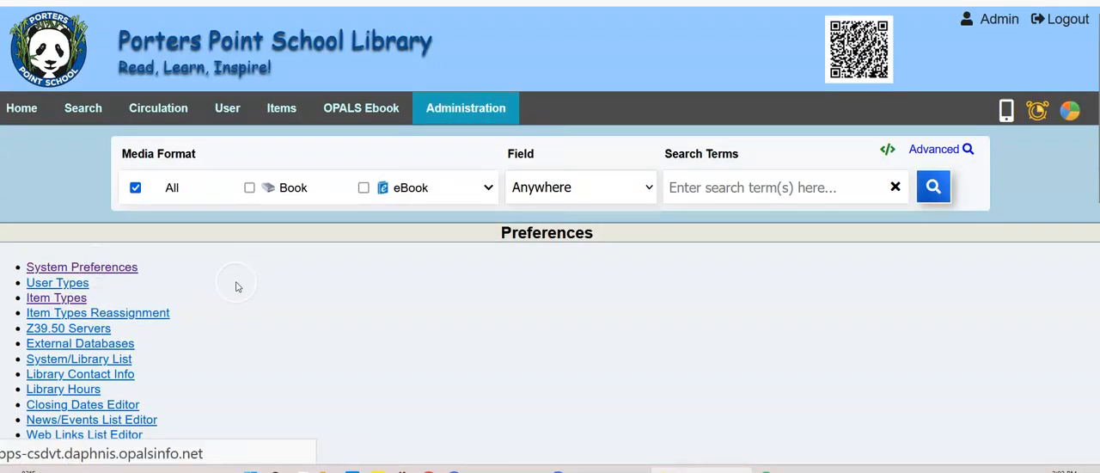
Step: Set allowOutstandingBalance under Overdue & Fine Management to "override with question" and save it
{"action": "scroll", "coordinate": [236, 286], "scroll_direction": "down", "scroll_amount": 3}
{"action": "scroll", "coordinate": [237, 286], "scroll_direction": "down", "scroll_amount": 8}
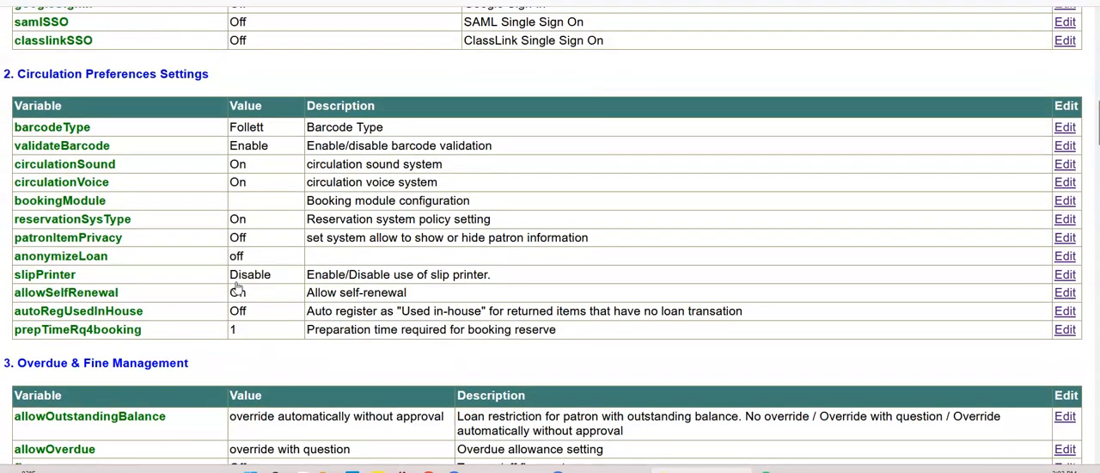
{"action": "scroll", "coordinate": [237, 289], "scroll_direction": "down", "scroll_amount": 5}
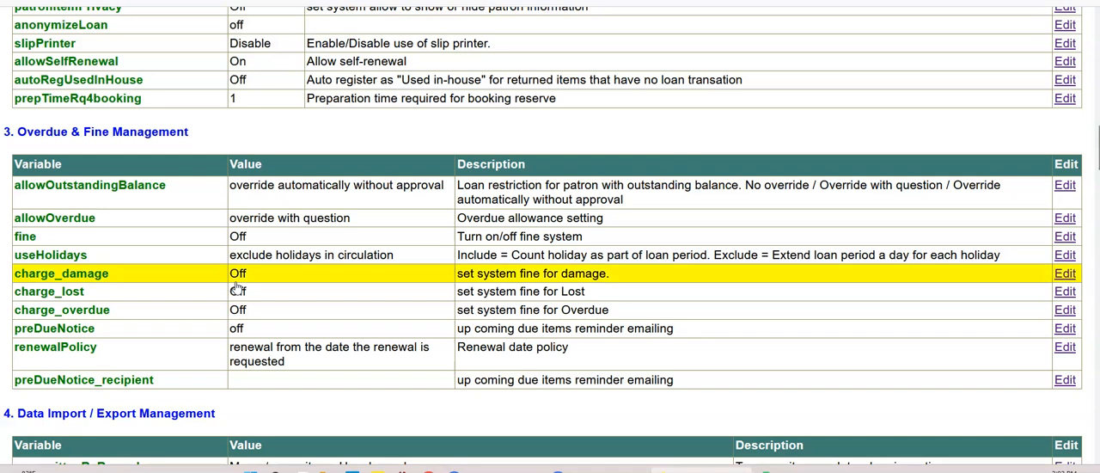
{"action": "left_click", "coordinate": [236, 291]}
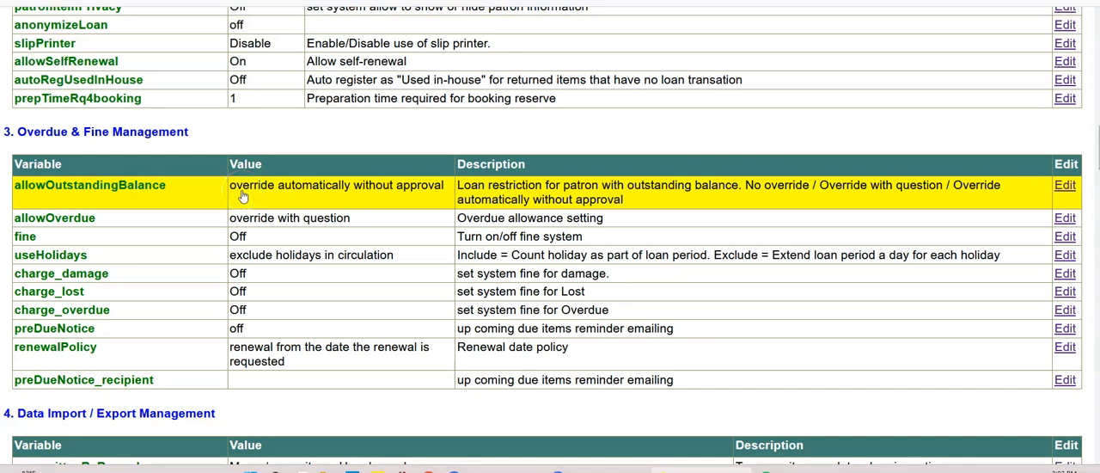
{"action": "left_click", "coordinate": [372, 193]}
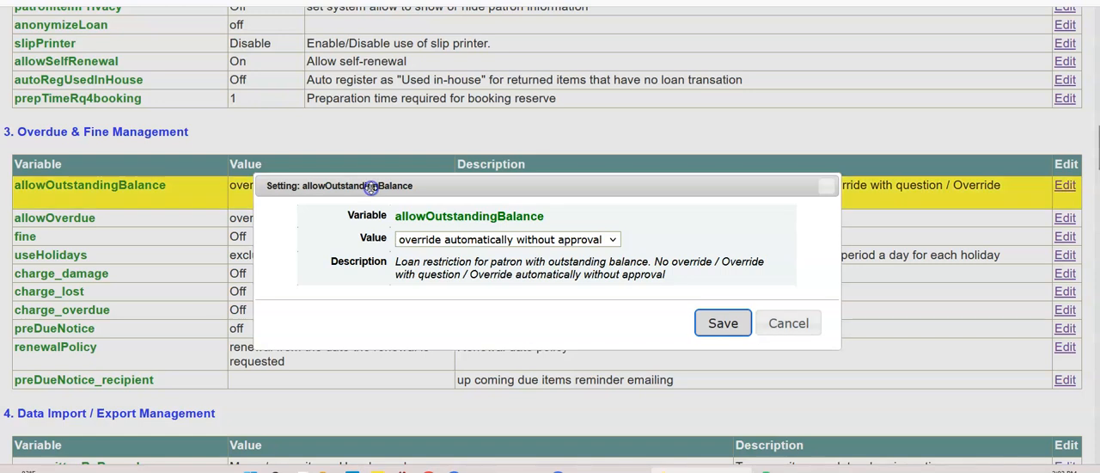
{"action": "left_click", "coordinate": [610, 241]}
{"action": "left_click", "coordinate": [502, 296]}
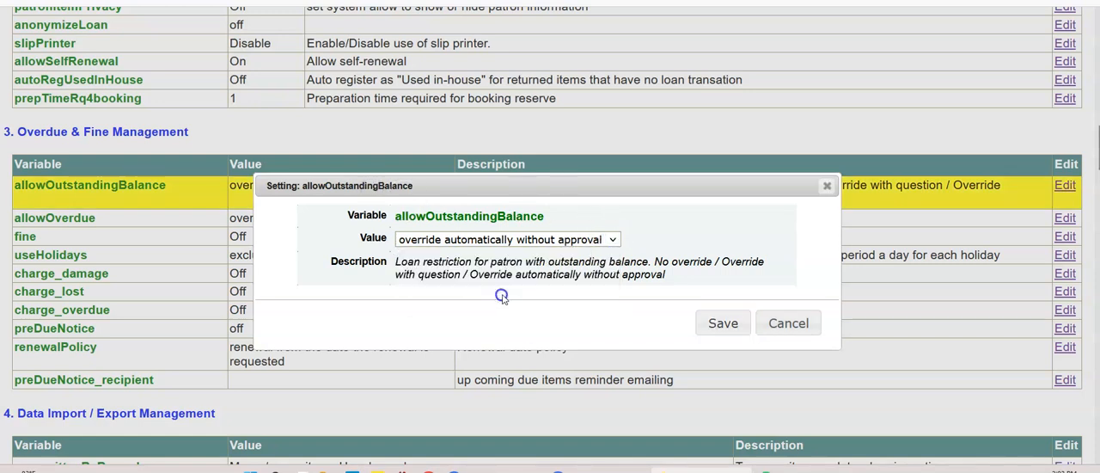
{"action": "left_click", "coordinate": [722, 320]}
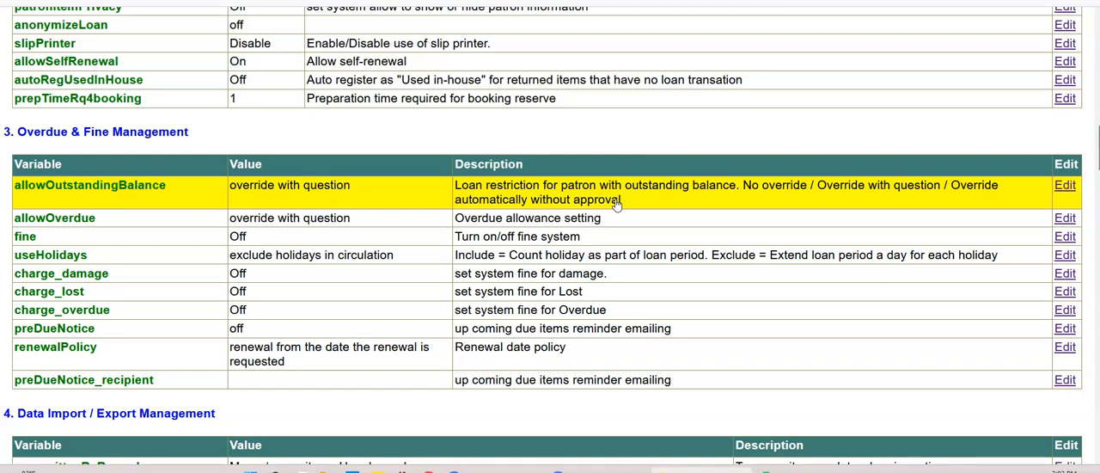
Step: Check the available values of the fine and charge_damage settings and cancel out of both
{"action": "left_click", "coordinate": [394, 194]}
{"action": "left_click", "coordinate": [281, 236]}
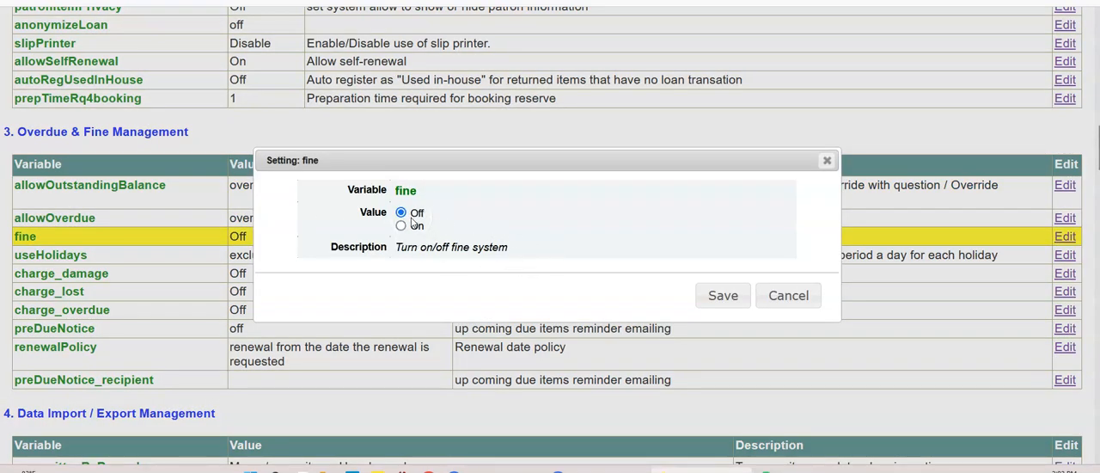
{"action": "left_click", "coordinate": [698, 294]}
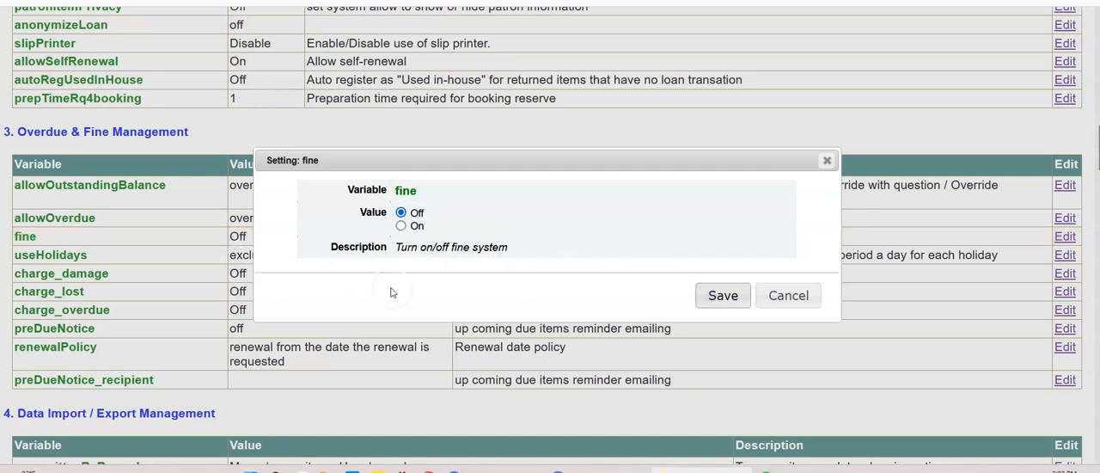
{"action": "left_click", "coordinate": [788, 296]}
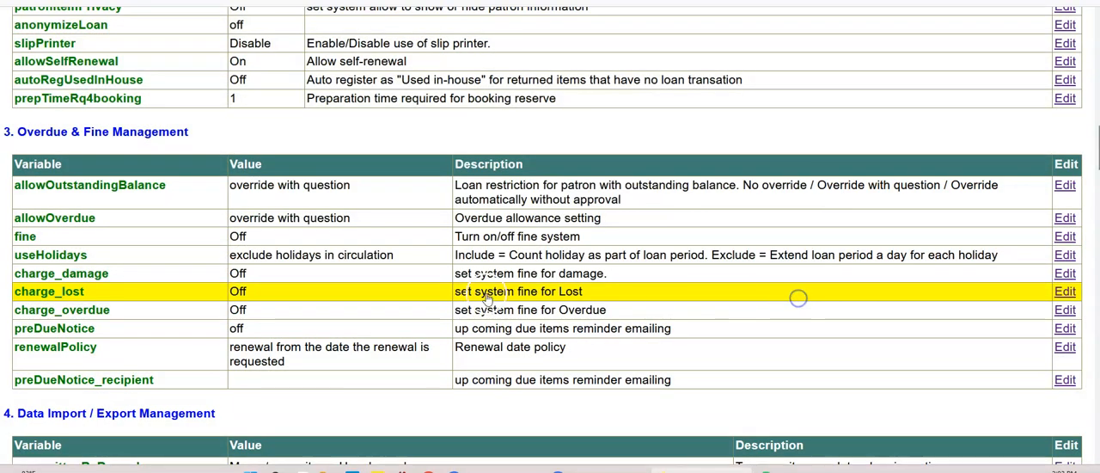
{"action": "left_click", "coordinate": [269, 275]}
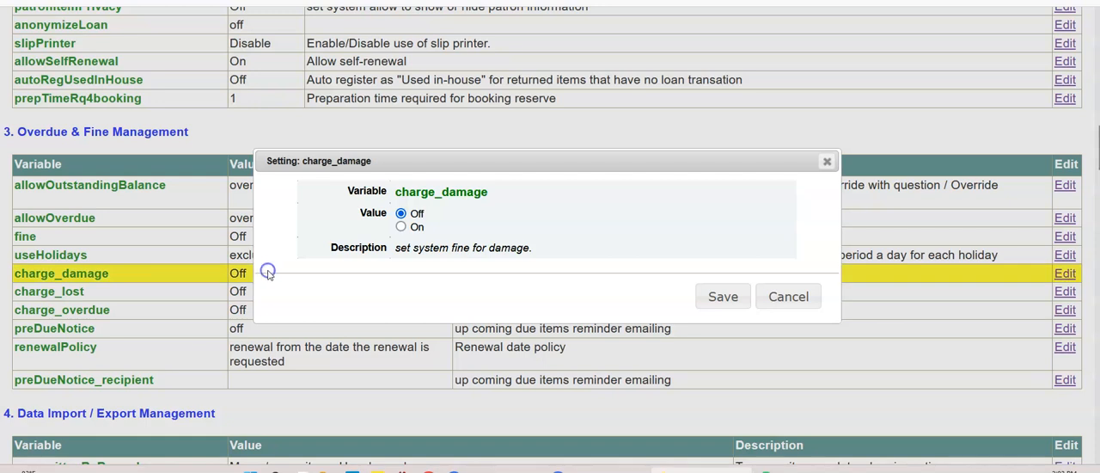
{"action": "left_click", "coordinate": [784, 297]}
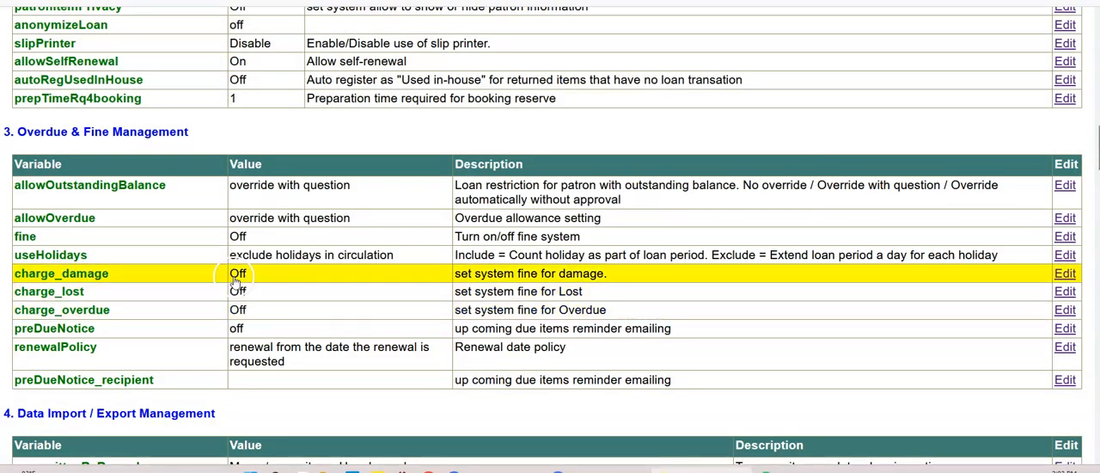
Step: Examine the reminder intervals offered for the preDueNotice setting and cancel without choosing one
{"action": "left_click", "coordinate": [247, 331]}
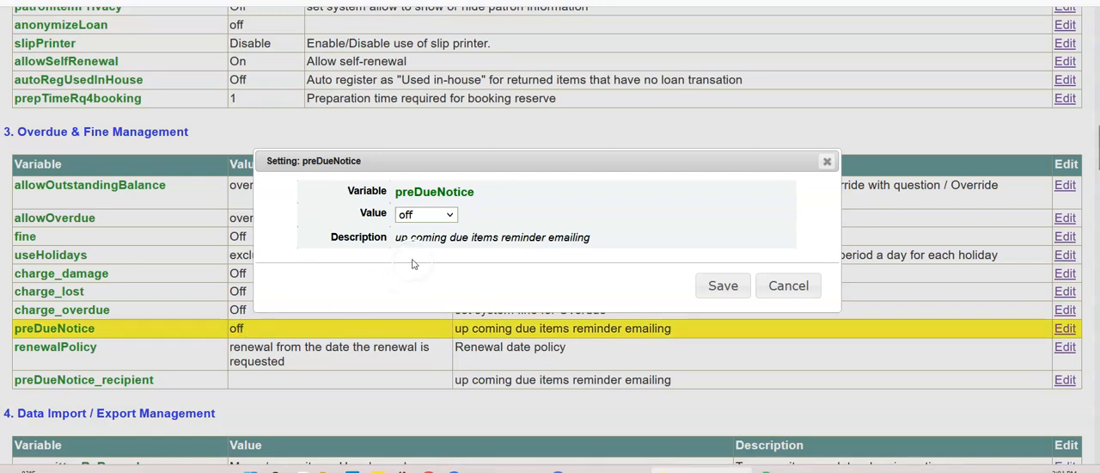
{"action": "left_click", "coordinate": [447, 212]}
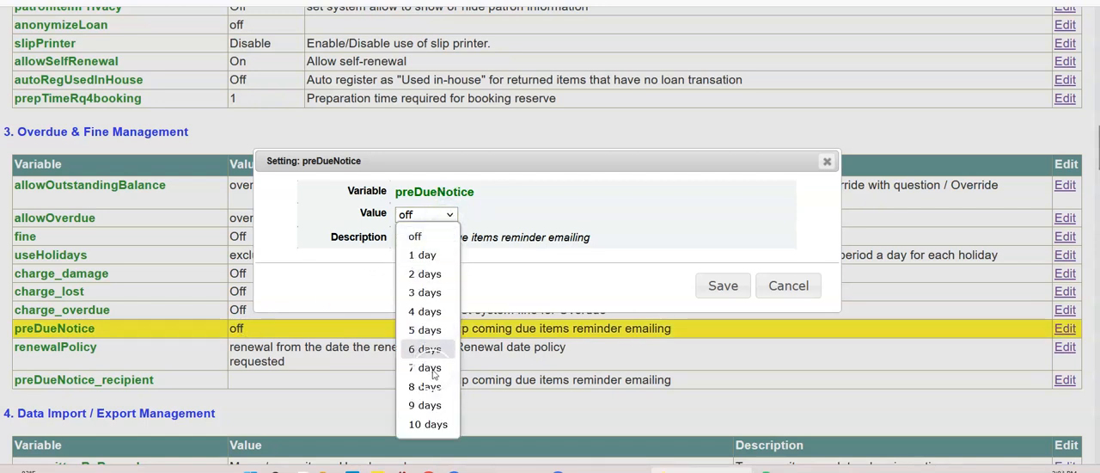
{"action": "left_click", "coordinate": [546, 209]}
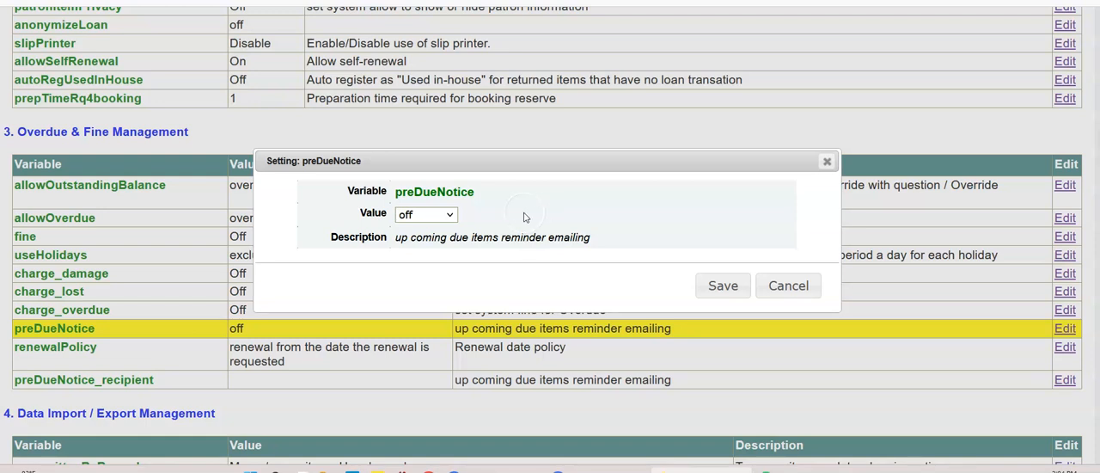
{"action": "left_click", "coordinate": [449, 215]}
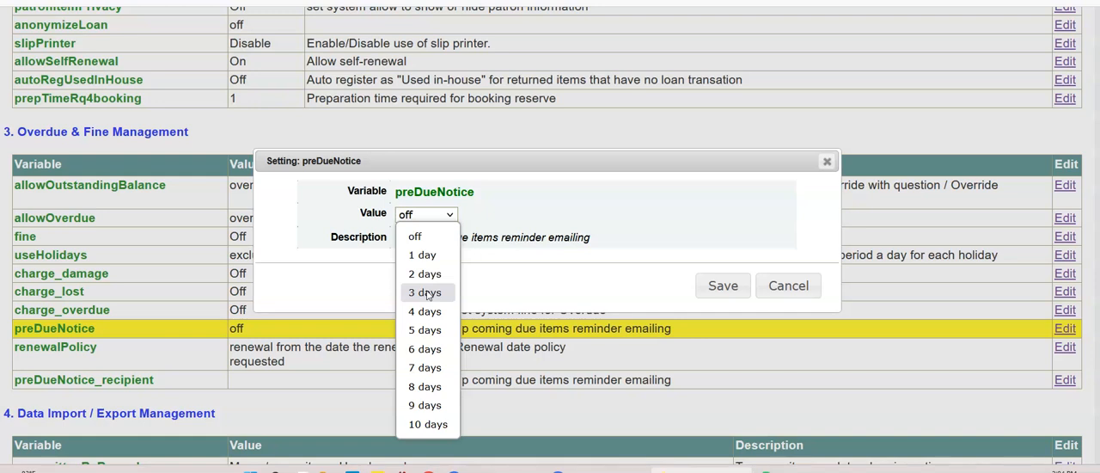
{"action": "left_click", "coordinate": [788, 285]}
{"action": "left_click", "coordinate": [787, 285]}
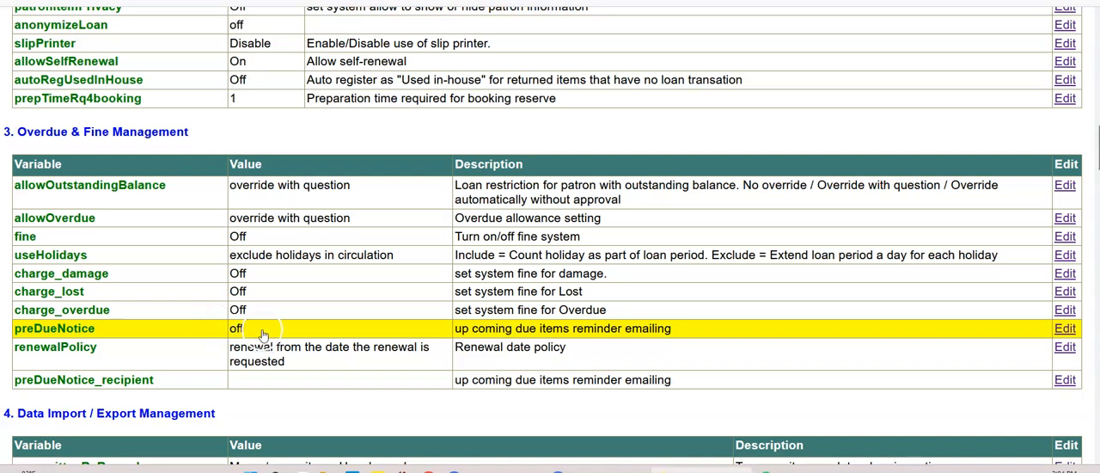
Step: Examine the renewalPolicy date options, cancel them, and check the preDueNotice_recipient setting
{"action": "left_click", "coordinate": [300, 364]}
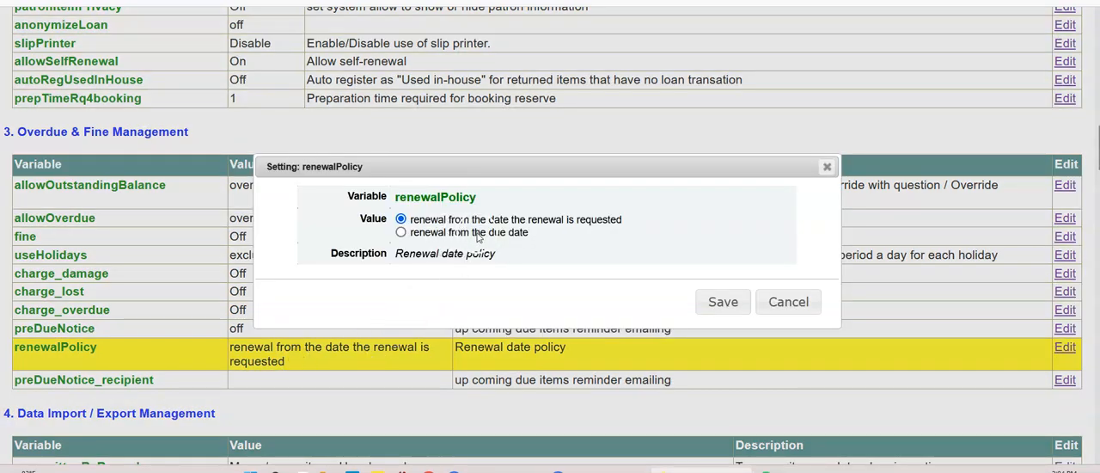
{"action": "left_click", "coordinate": [786, 302]}
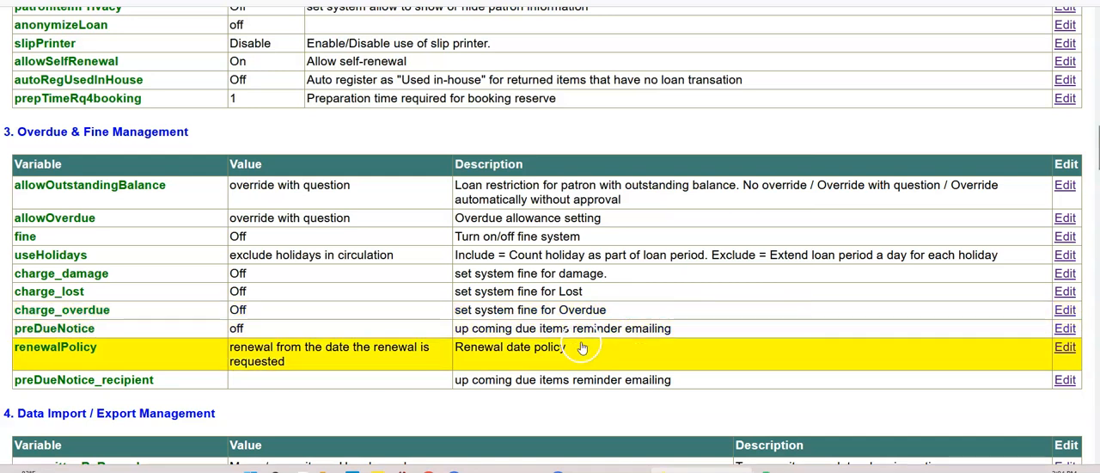
{"action": "left_click", "coordinate": [207, 380]}
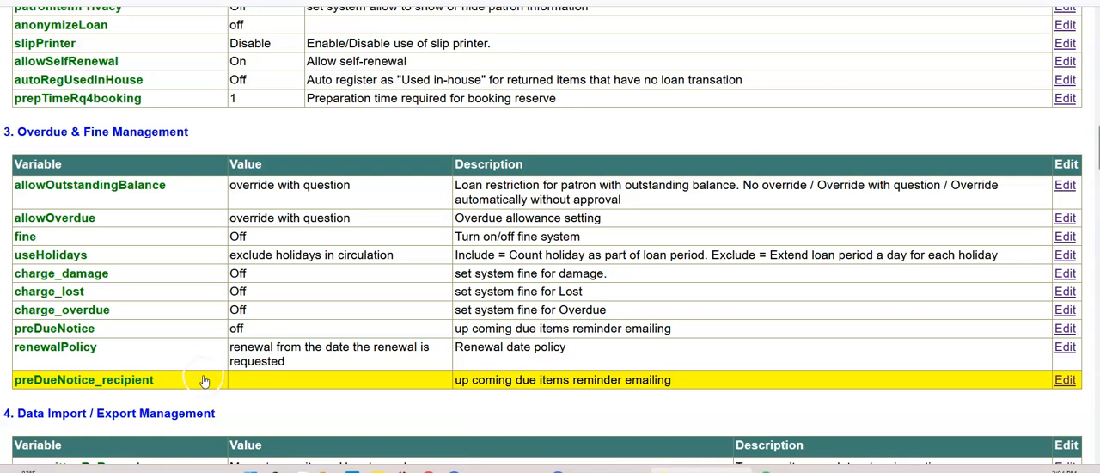
{"action": "left_click", "coordinate": [276, 371]}
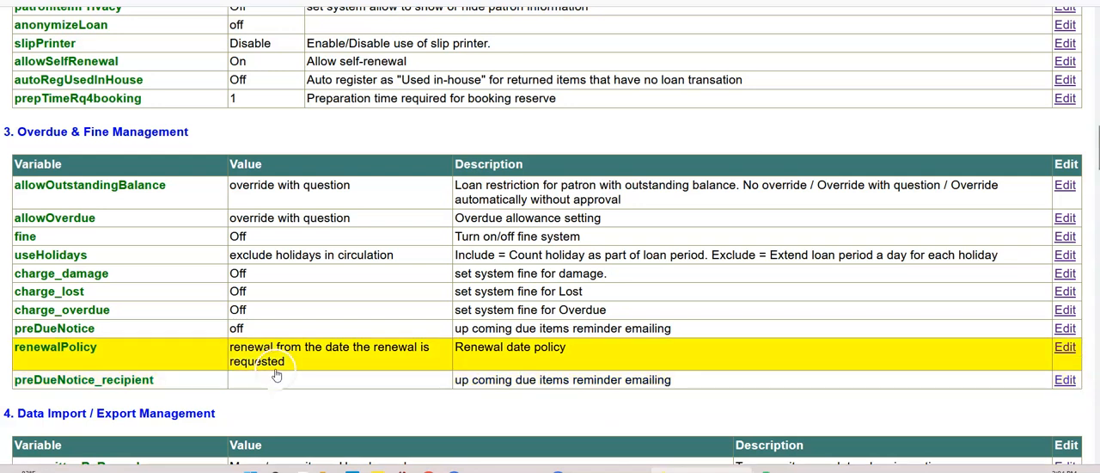
{"action": "left_click", "coordinate": [302, 169]}
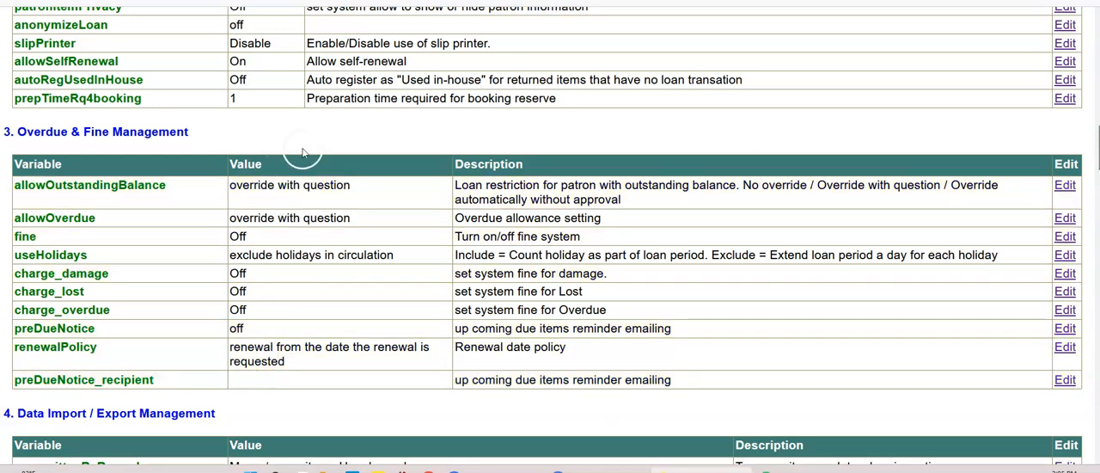